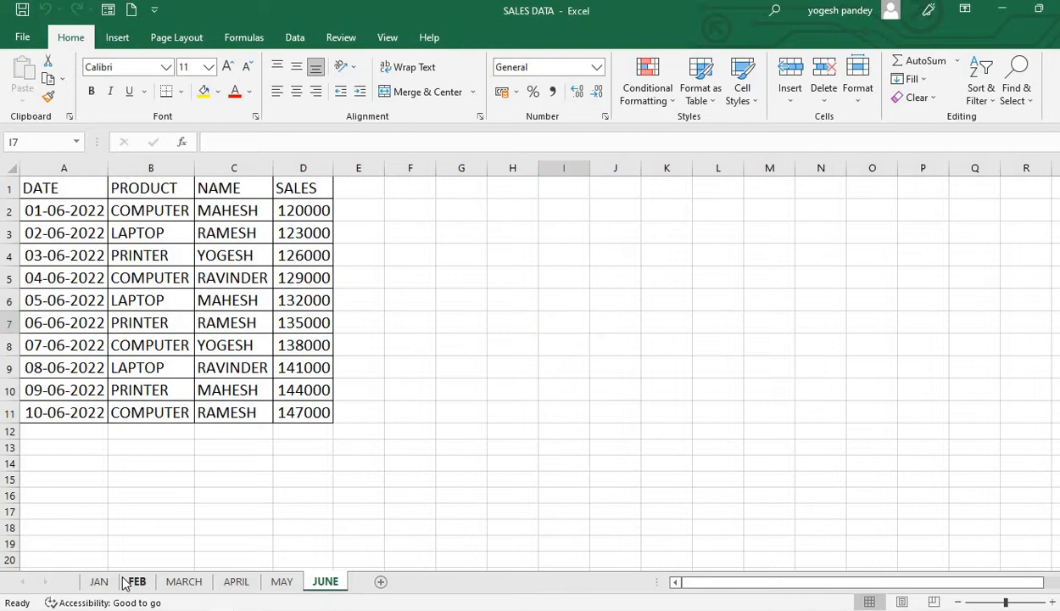
Review the sales tables on the JAN, FEB, MARCH, APRIL, MAY and JUNE sheets of the SALES DATA workbook
click(131, 582)
click(99, 581)
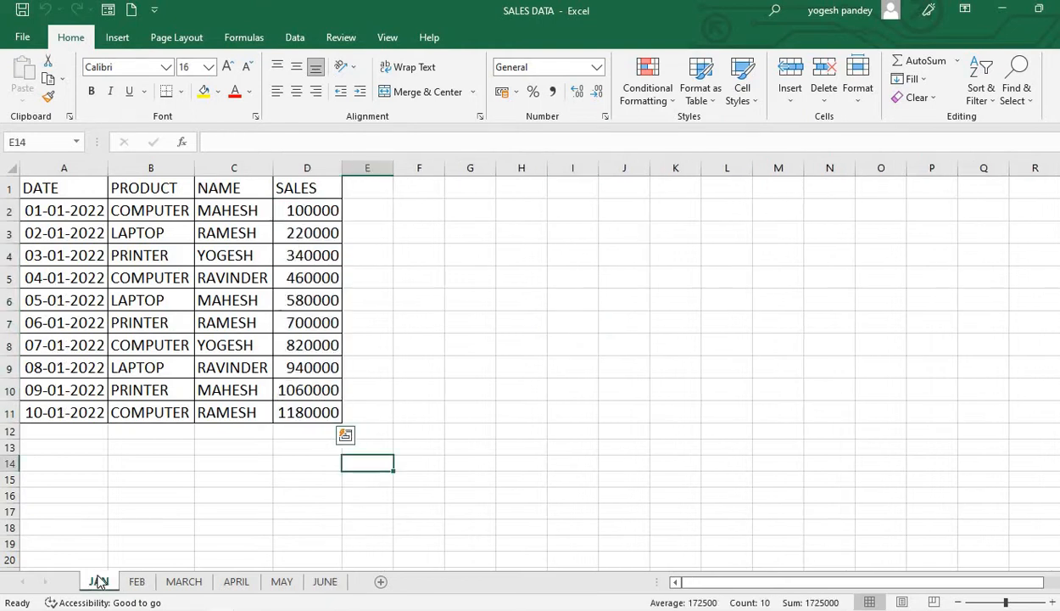
click(211, 344)
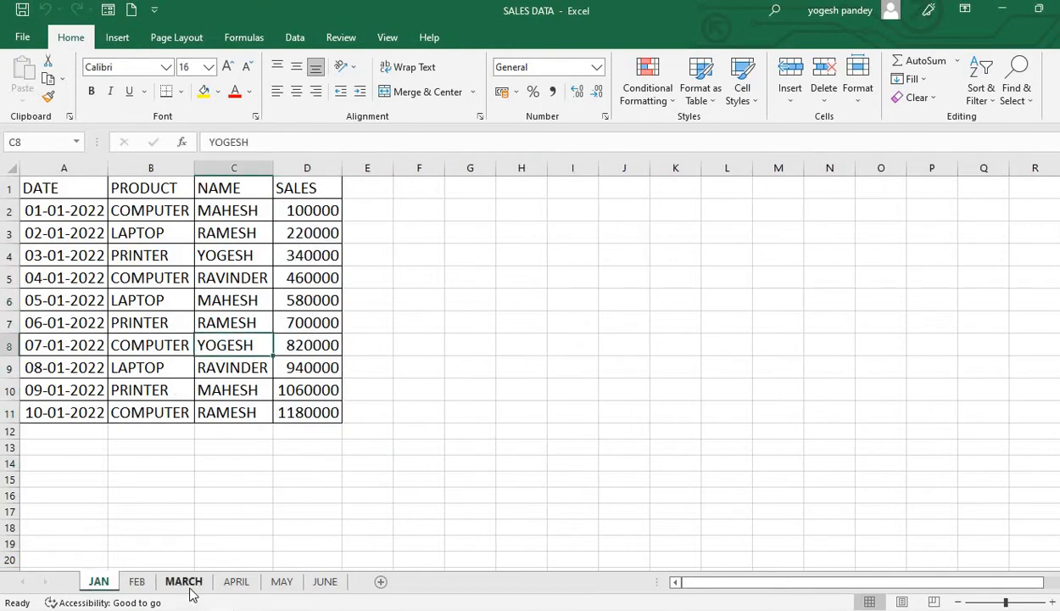
click(162, 590)
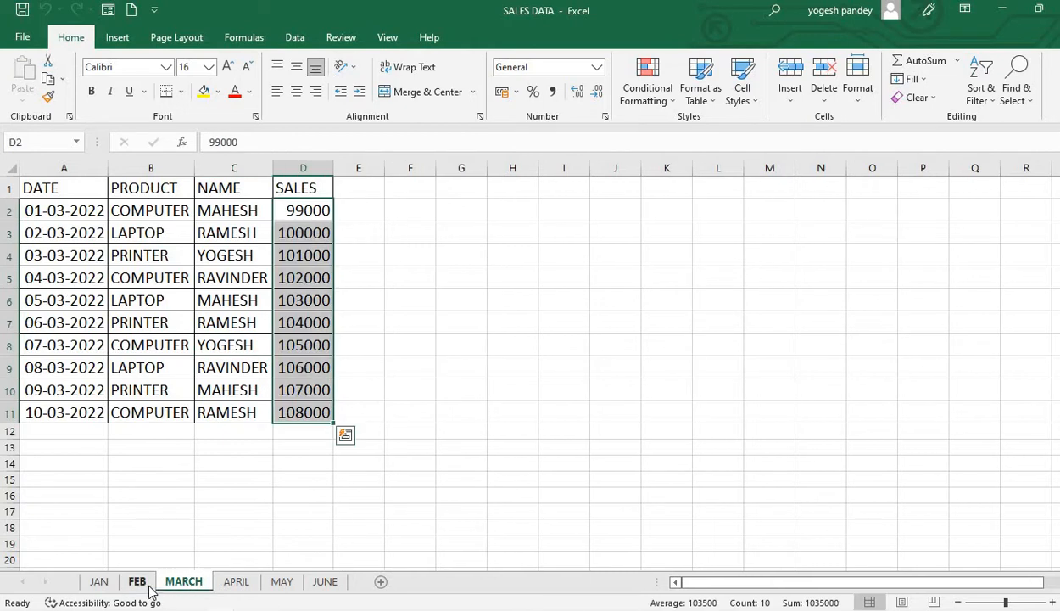
click(144, 584)
click(244, 583)
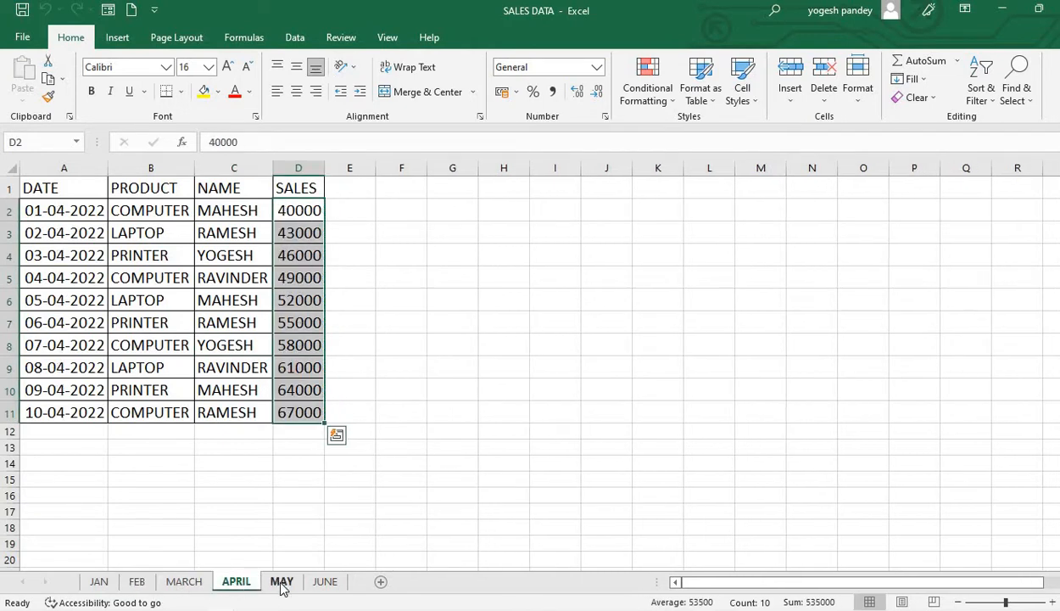
click(283, 585)
click(339, 582)
click(551, 482)
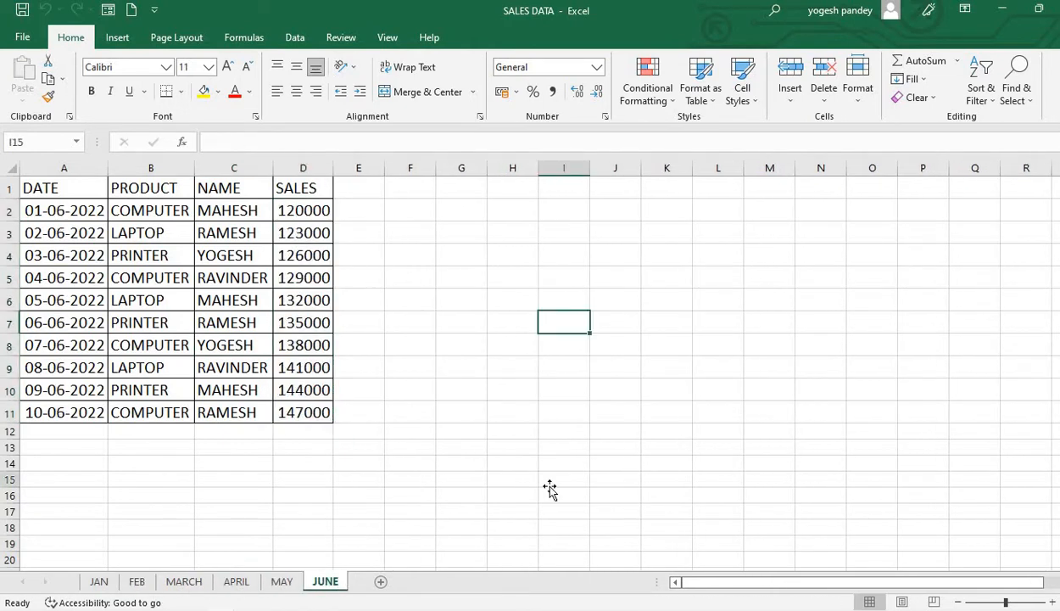
click(348, 444)
click(123, 432)
click(446, 428)
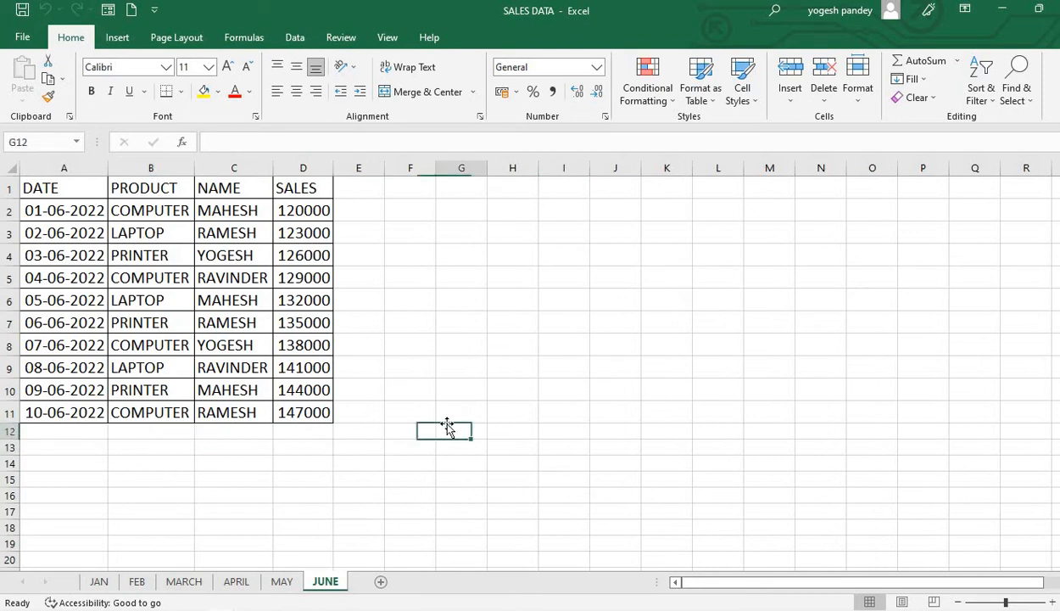
click(639, 370)
click(428, 252)
click(387, 209)
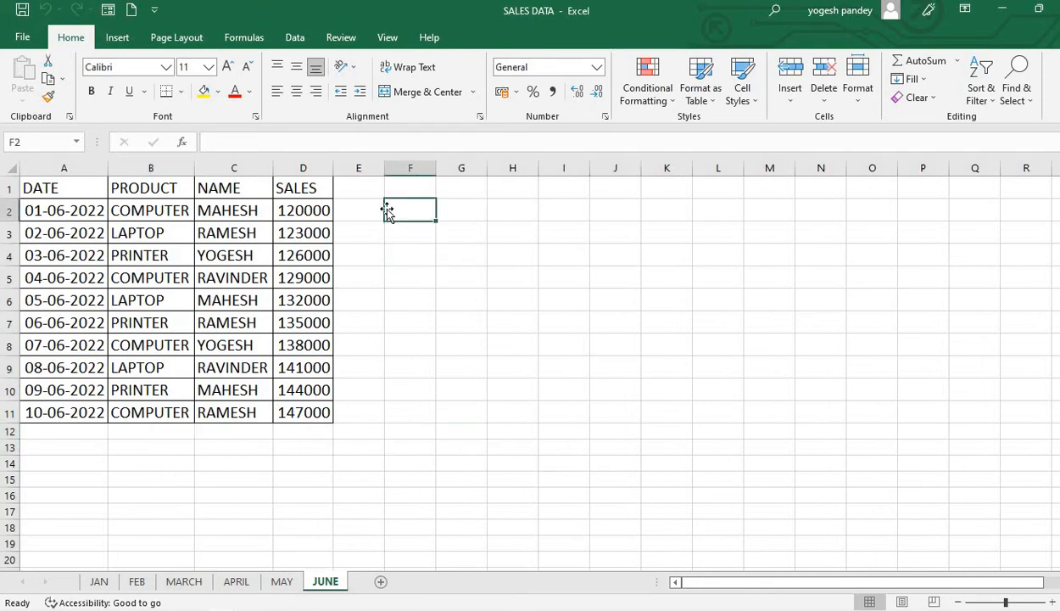
click(308, 216)
click(284, 322)
click(187, 324)
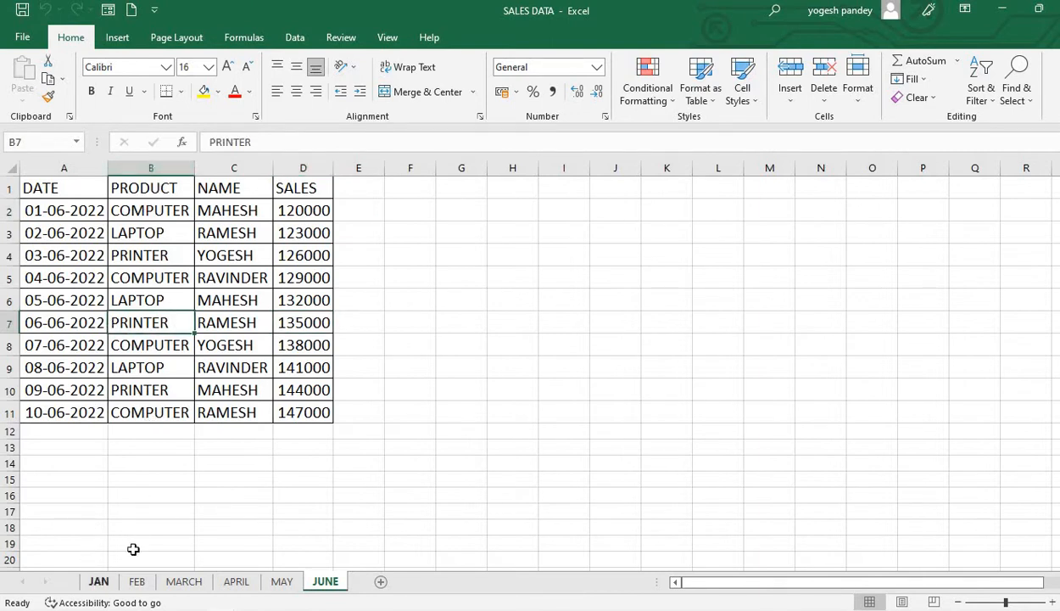
click(295, 467)
click(140, 412)
click(61, 413)
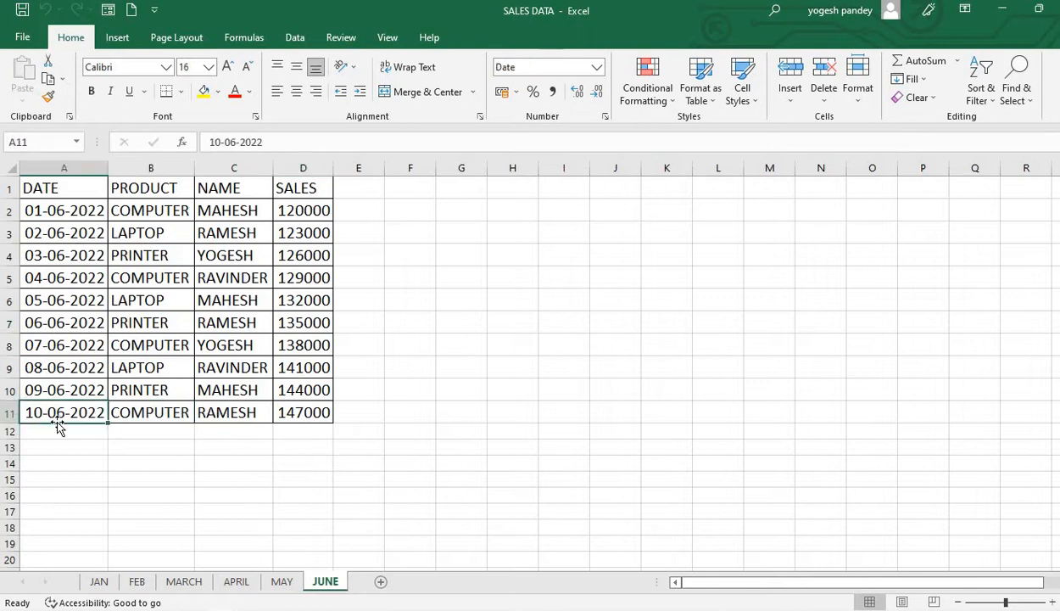
click(63, 449)
click(177, 483)
click(441, 495)
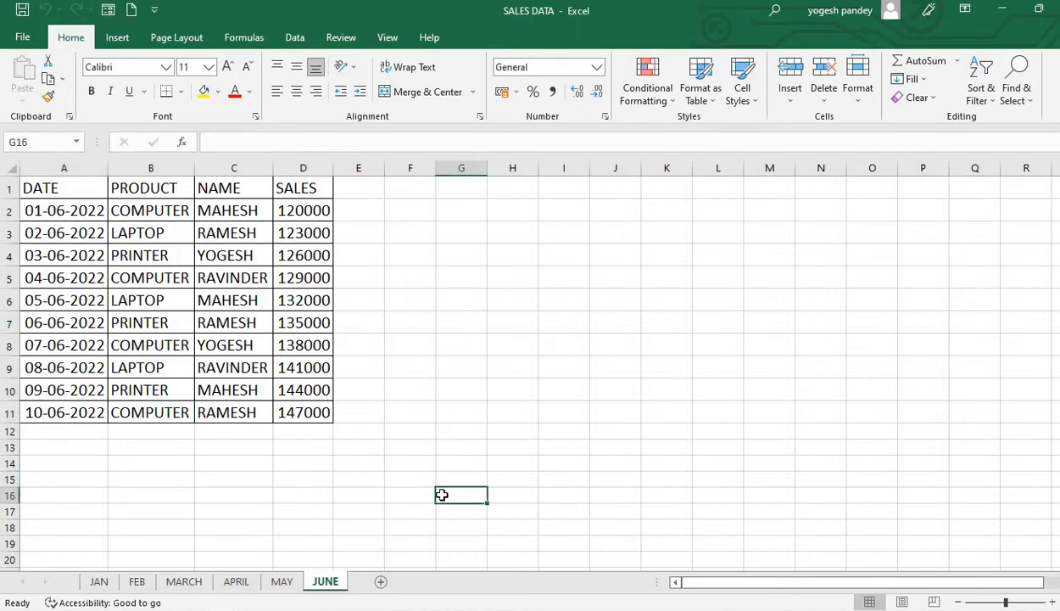
click(279, 493)
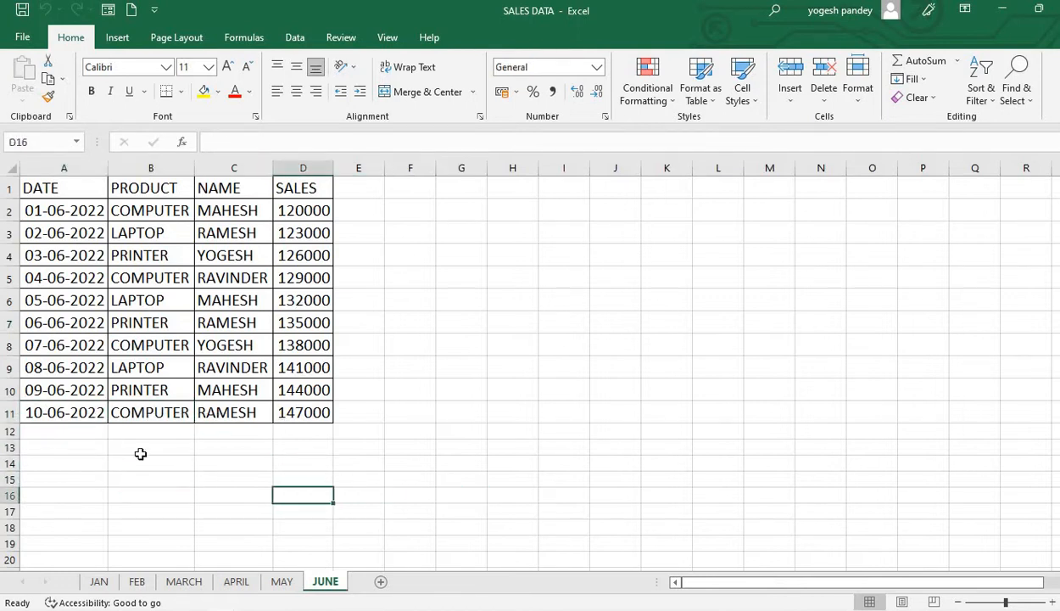
click(141, 452)
click(60, 449)
click(400, 407)
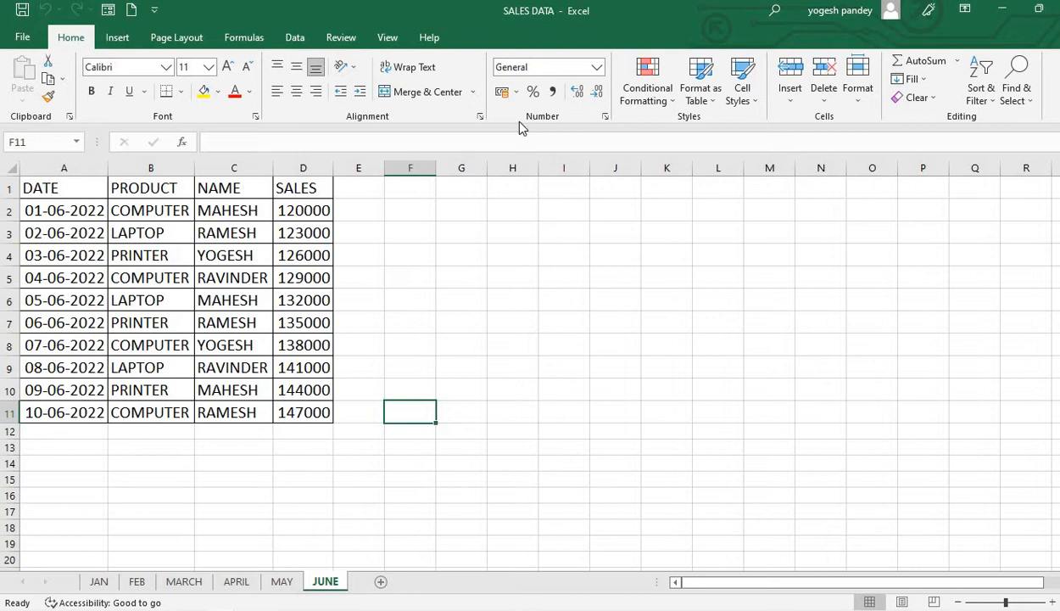
click(440, 253)
click(380, 255)
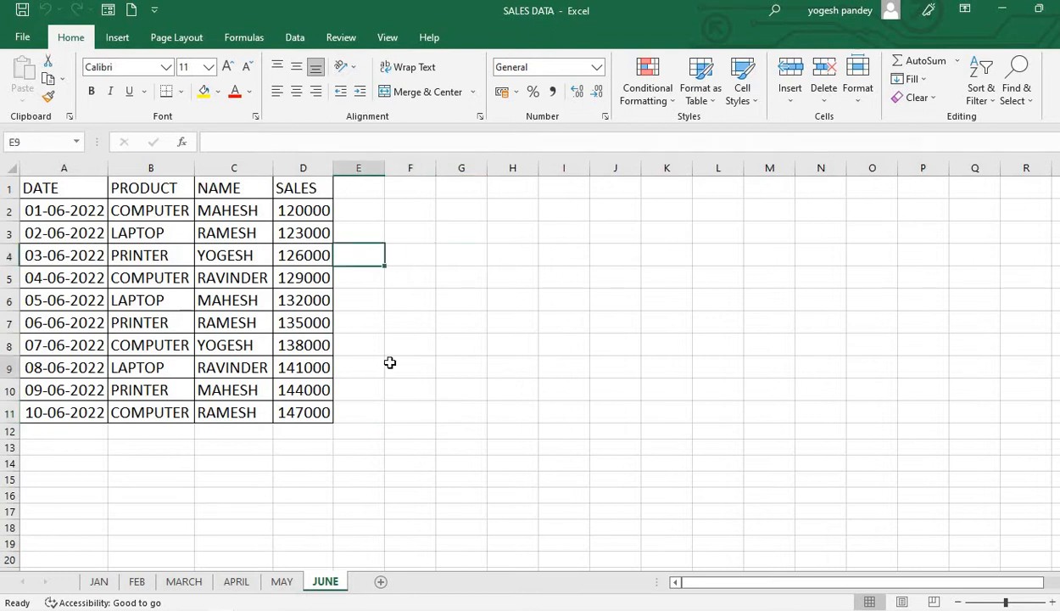
click(382, 365)
click(519, 348)
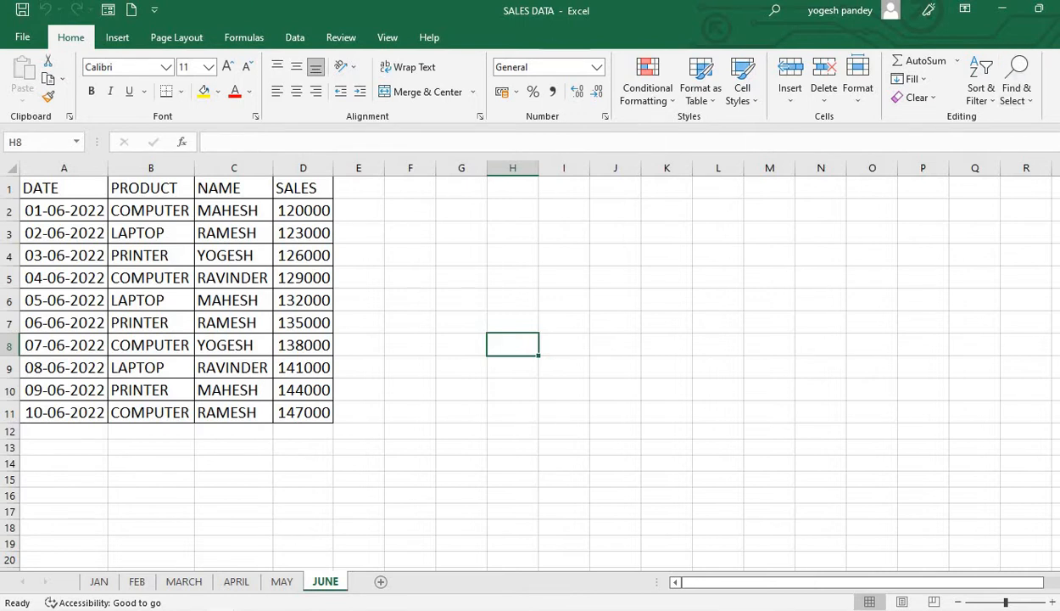
Create a new blank workbook to receive the combined monthly sales data
key(ctrl+n)
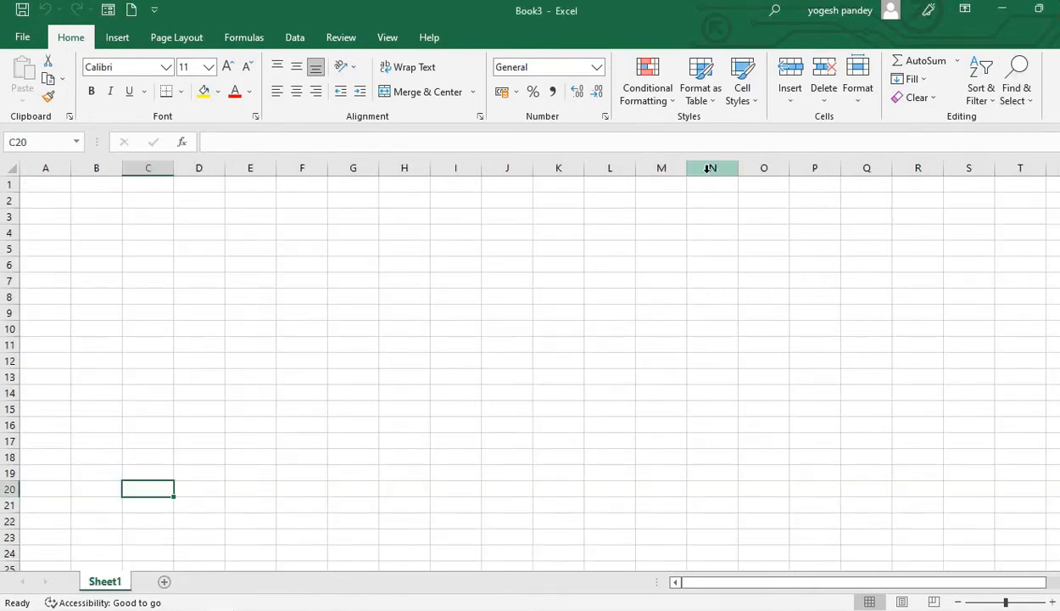
click(338, 265)
click(89, 243)
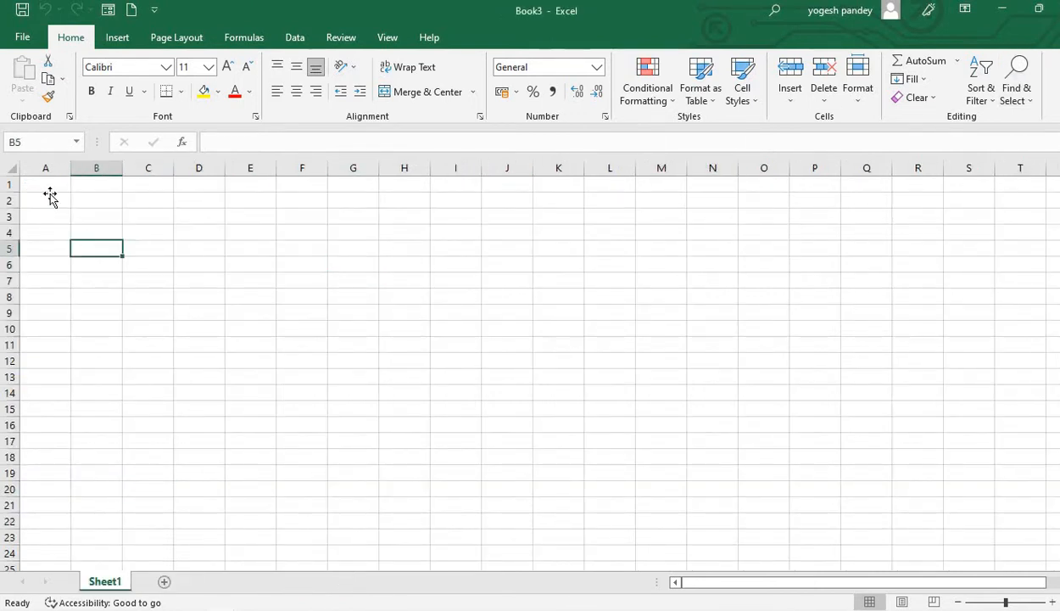
click(48, 198)
click(45, 179)
click(85, 295)
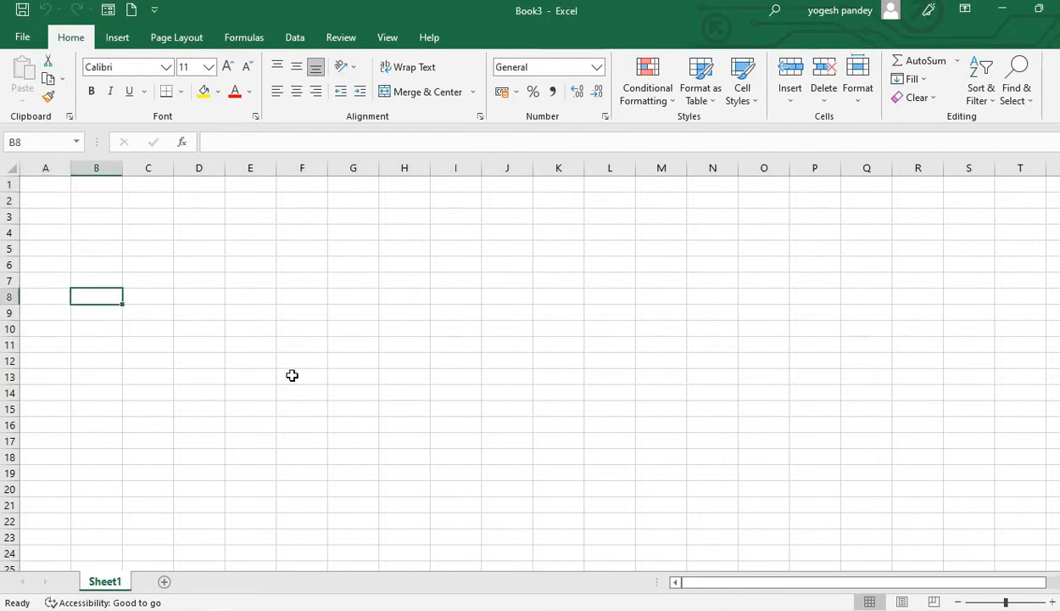
click(291, 375)
click(109, 273)
click(59, 195)
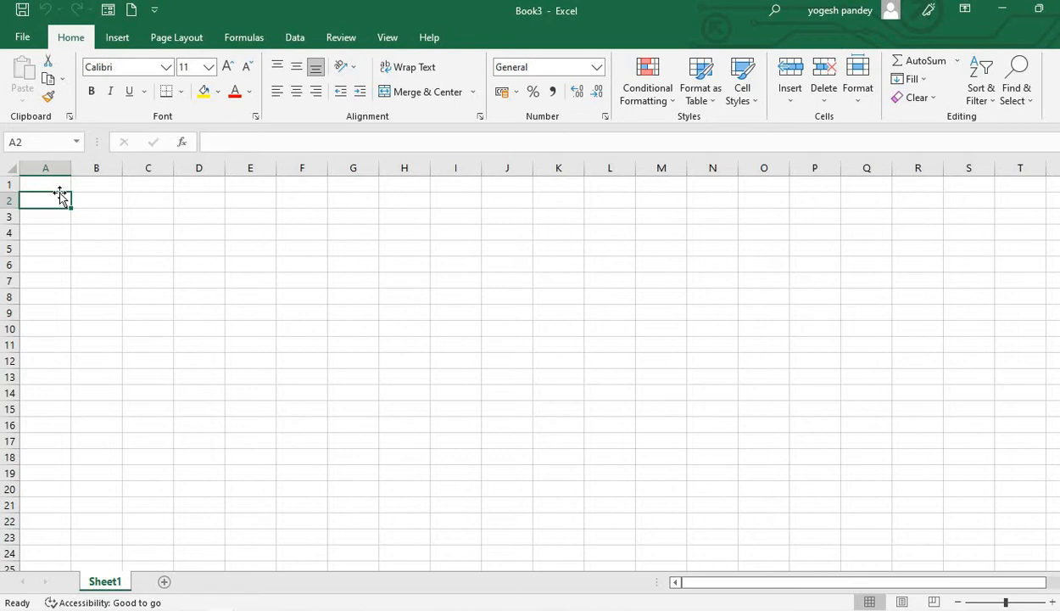
Create another blank workbook from the start page and close it without using it
click(32, 40)
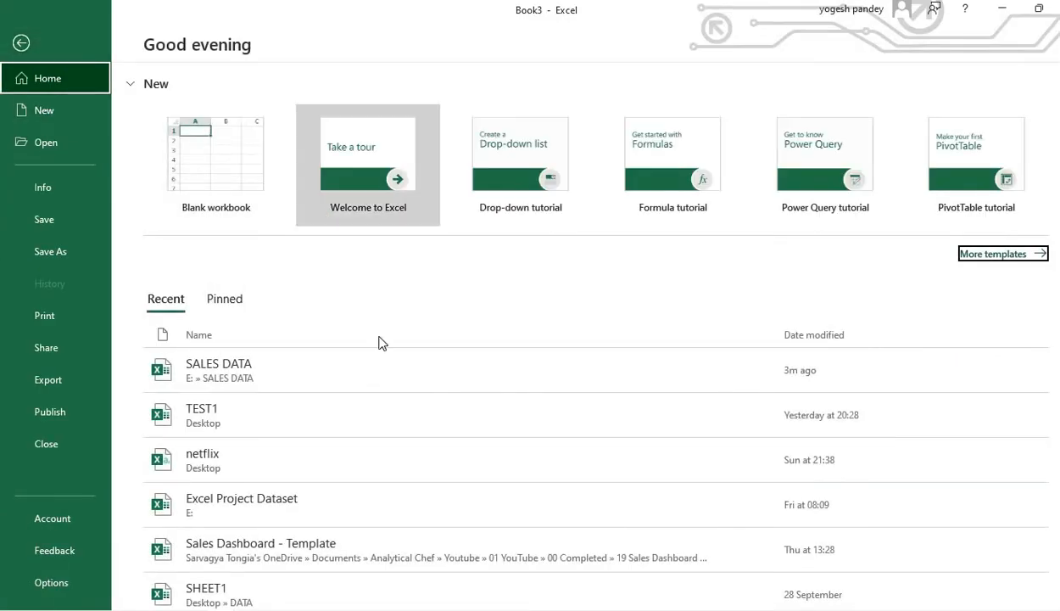
click(235, 172)
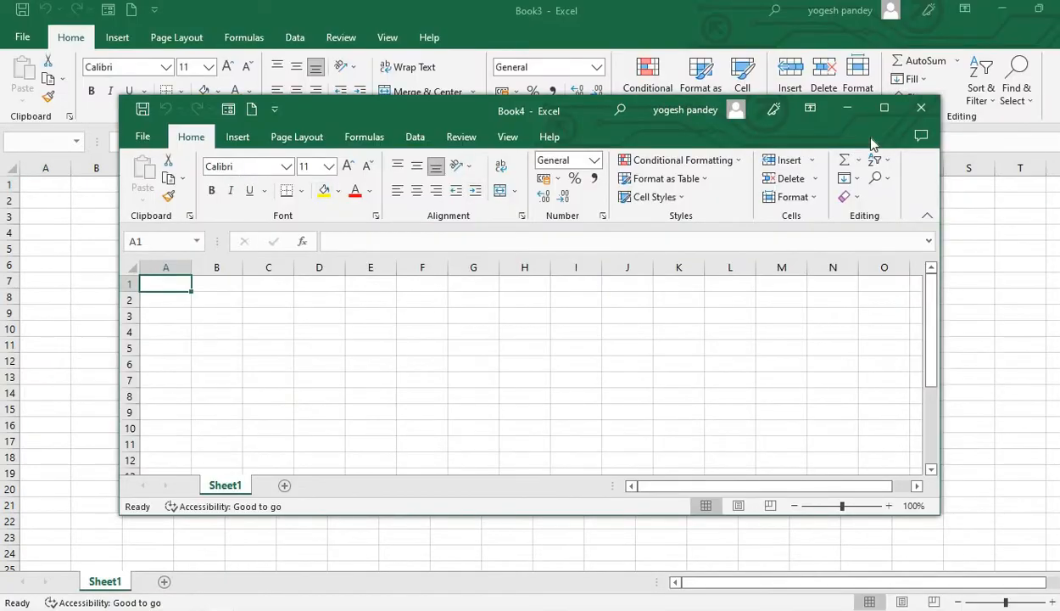
click(921, 107)
Starting from cell A1, create a new query from an Excel workbook, using the SALES DATA file as the source
click(423, 291)
click(139, 236)
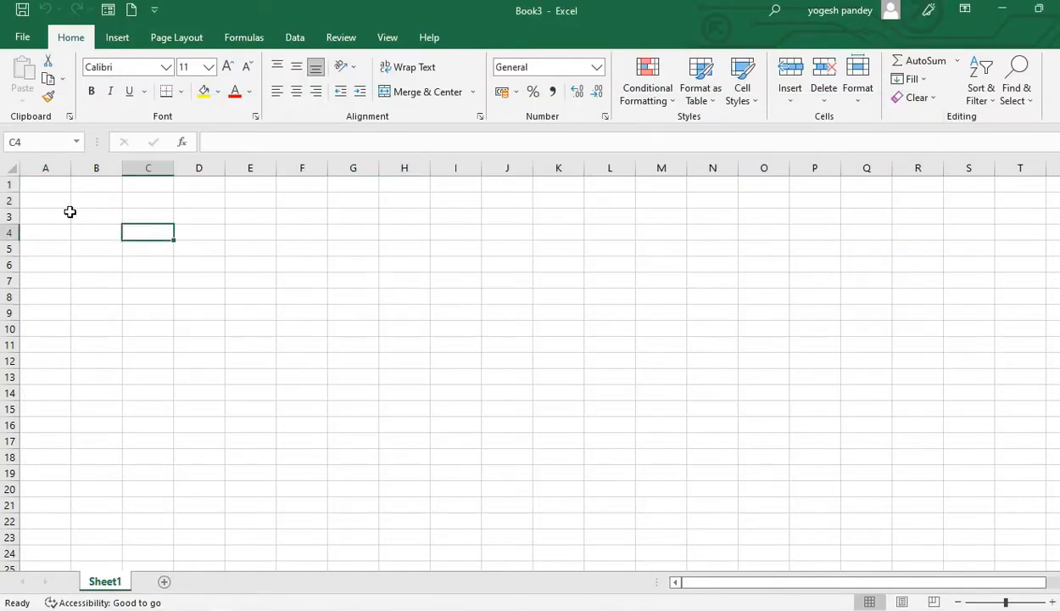
click(51, 185)
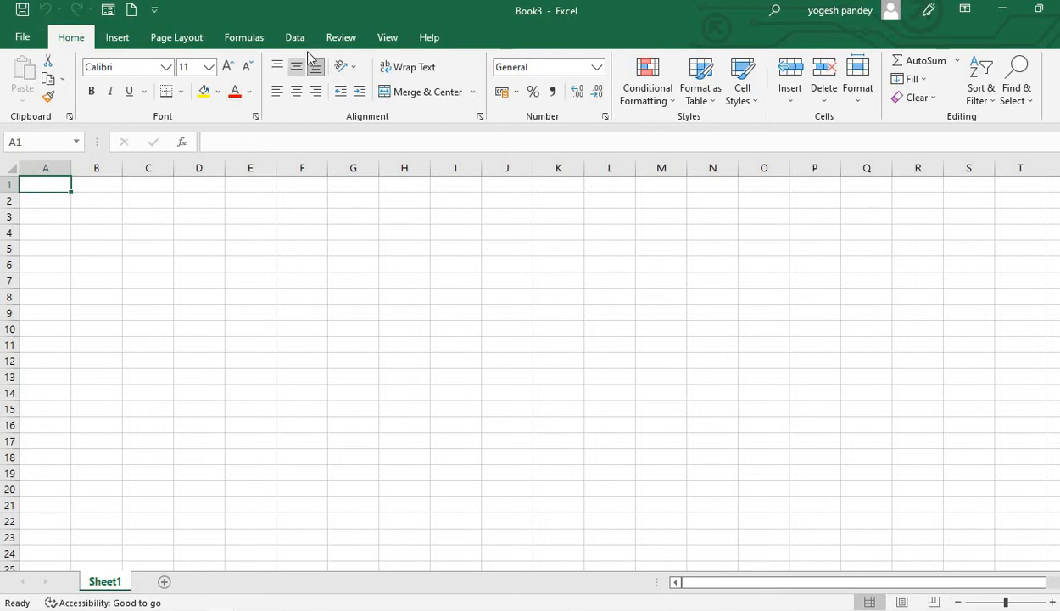
click(296, 40)
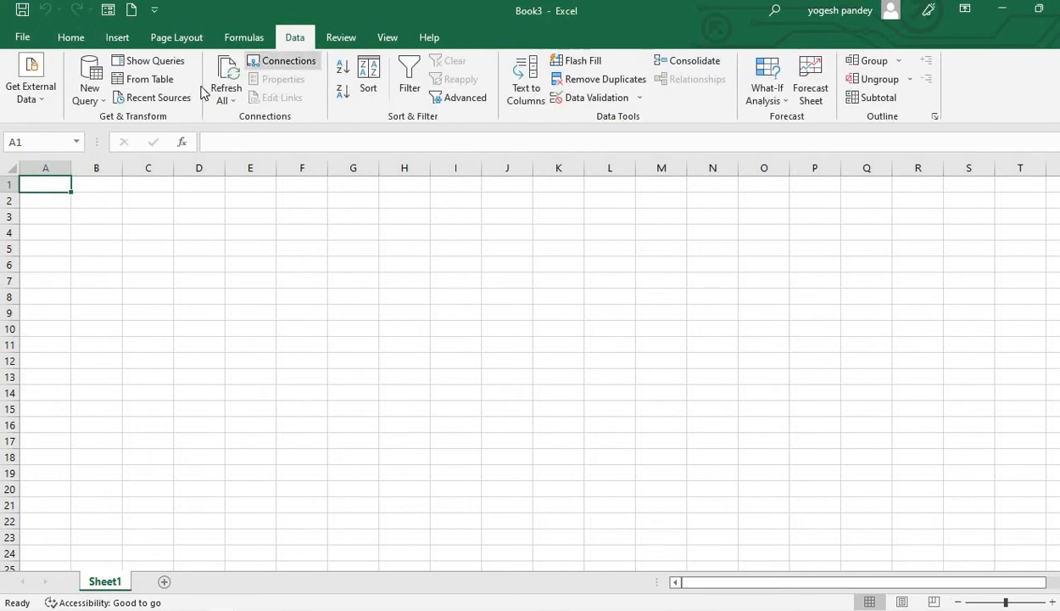
click(103, 102)
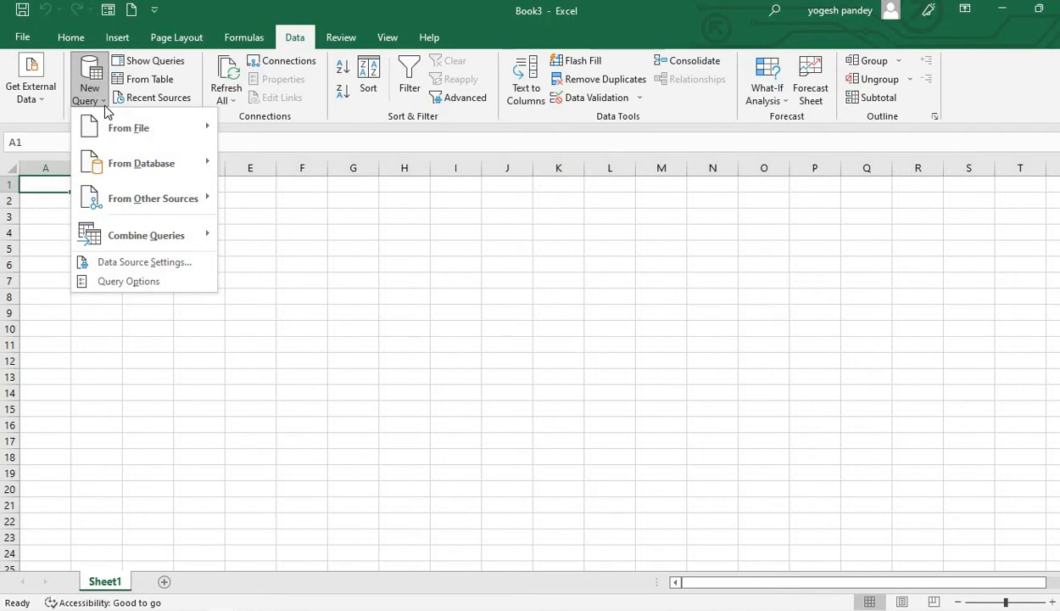
mouse_move(111, 125)
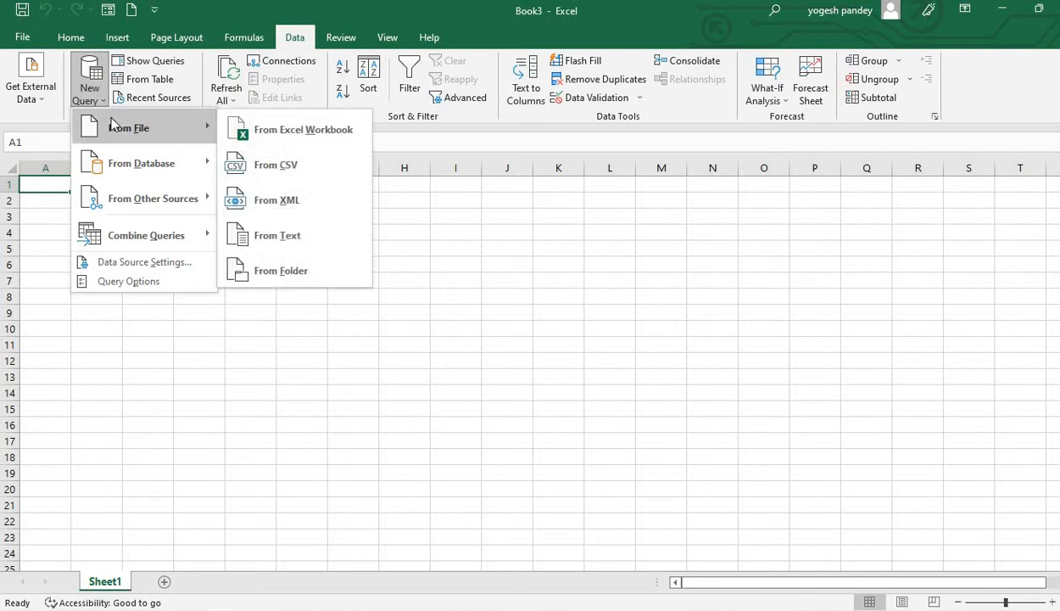
click(248, 136)
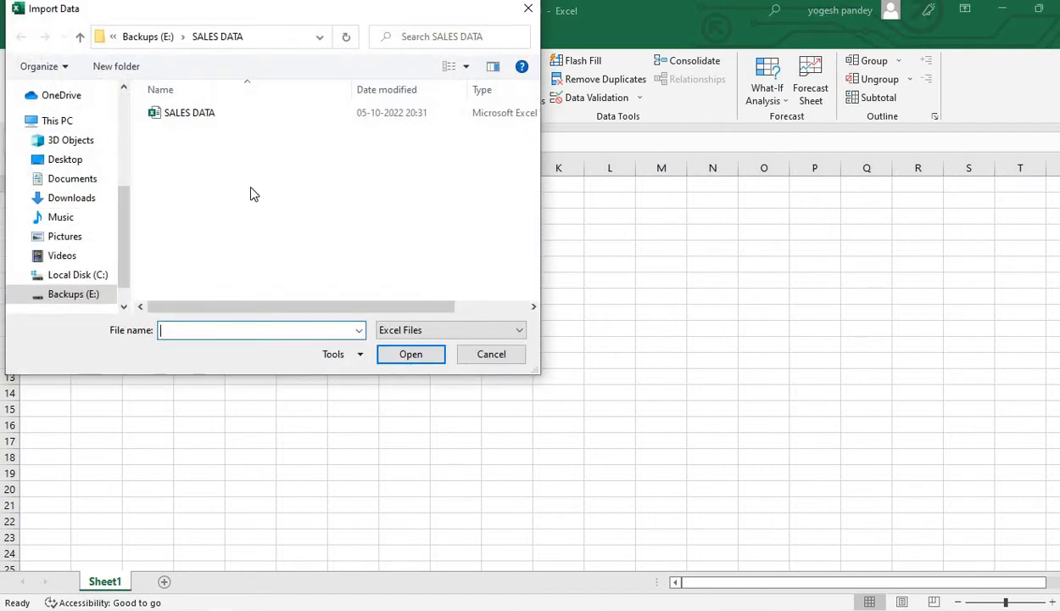
double_click(191, 115)
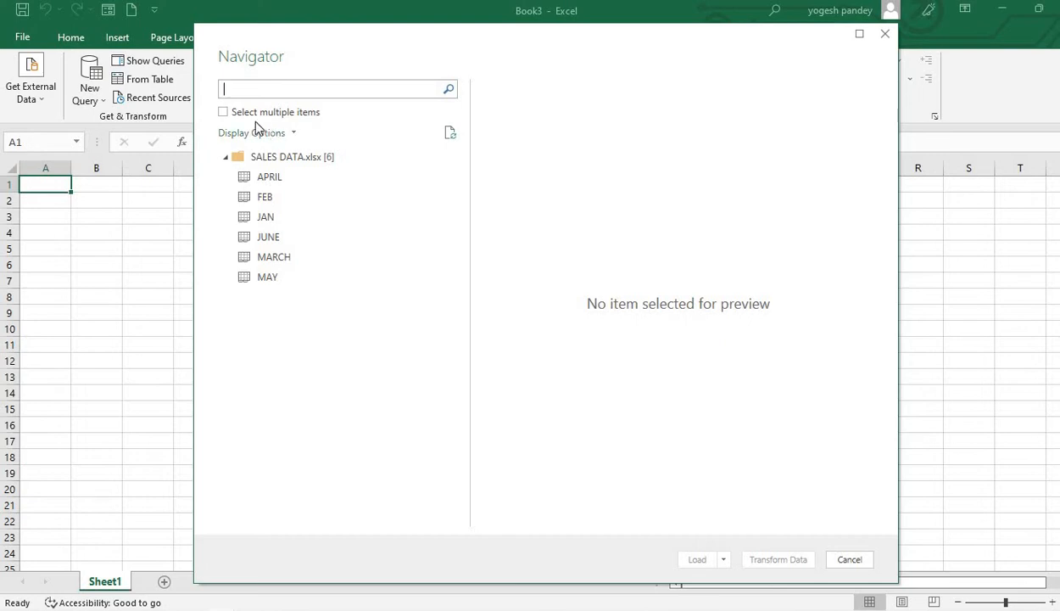
Allow multiple items in the Navigator and select the APRIL, FEB, JAN, JUNE, MARCH and MAY sheets
click(224, 113)
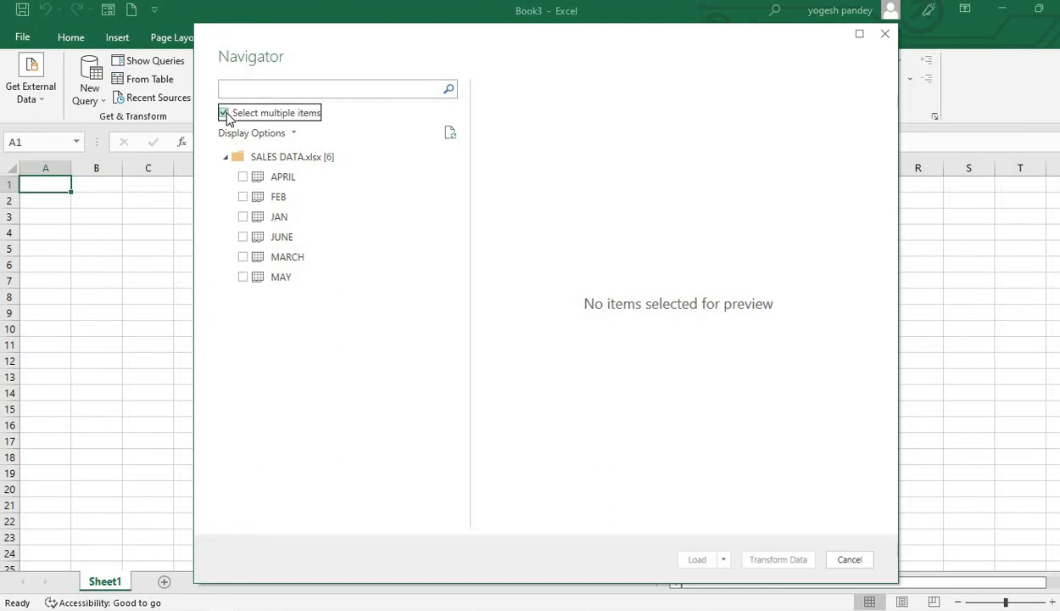
click(242, 176)
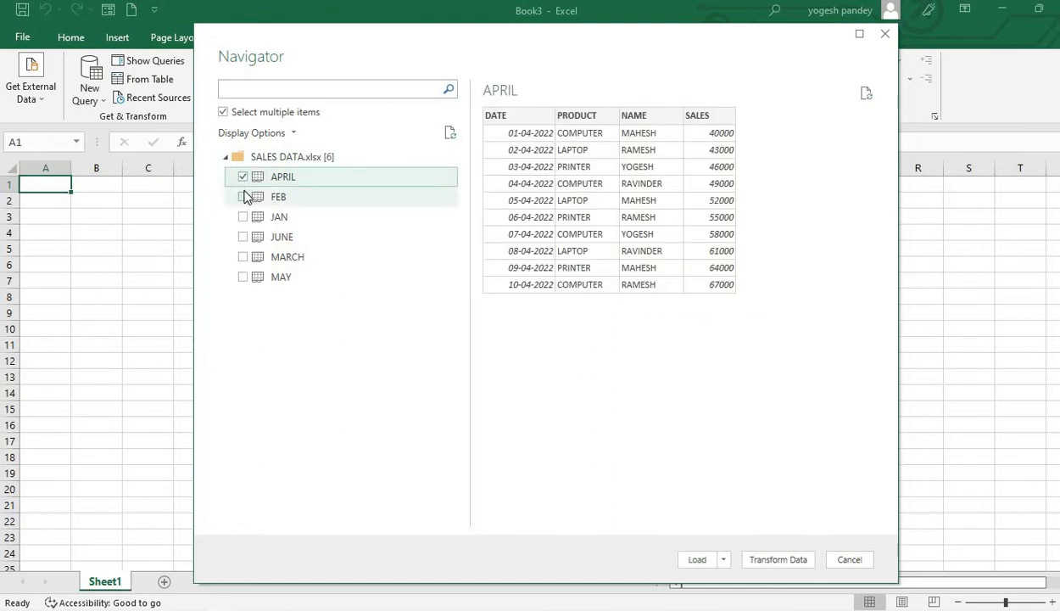
click(244, 190)
click(244, 178)
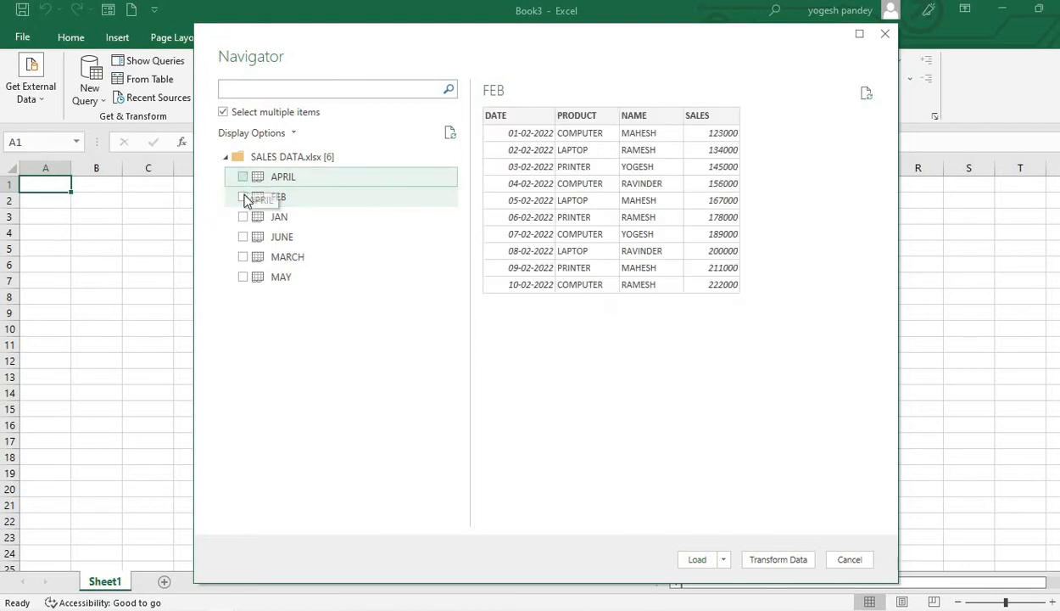
click(243, 217)
click(244, 197)
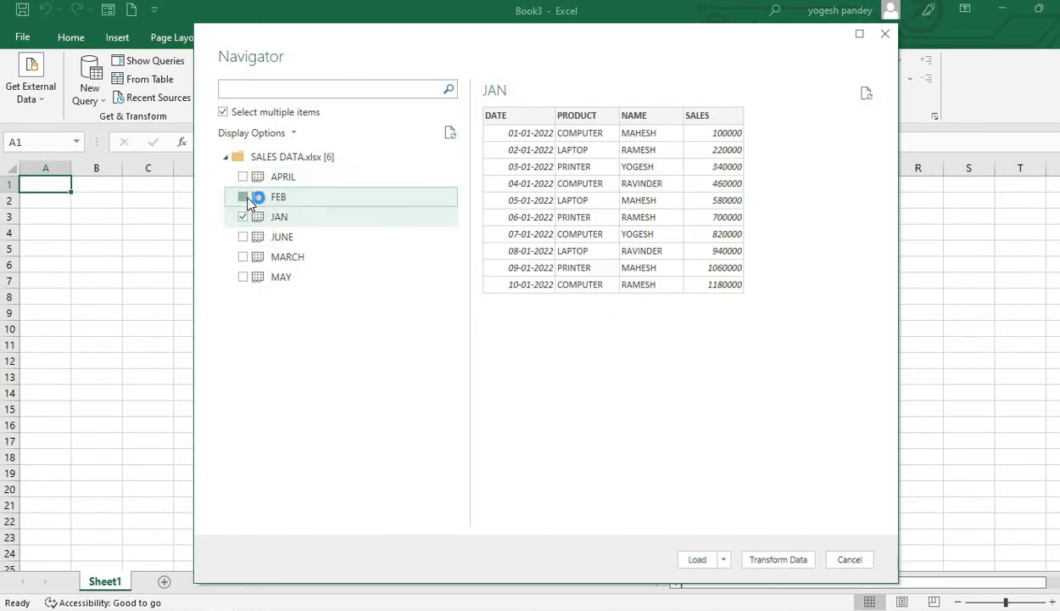
click(245, 257)
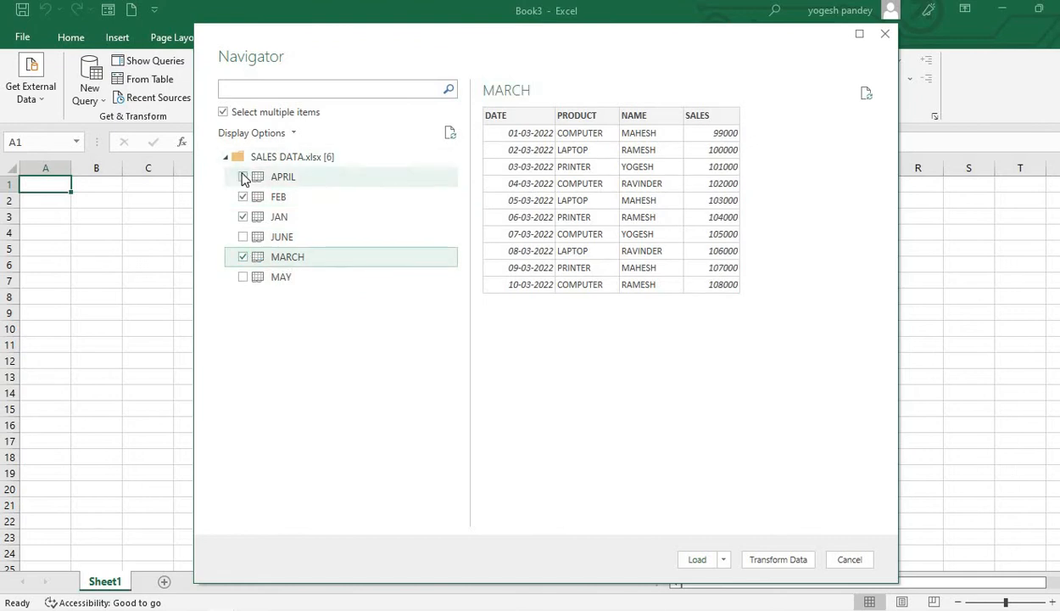
click(244, 177)
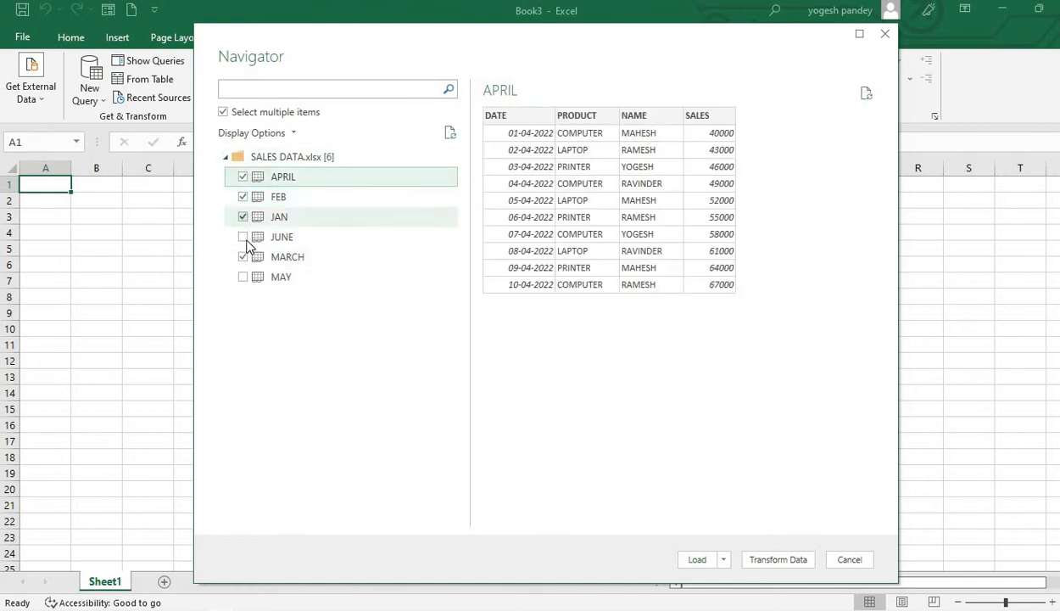
click(244, 278)
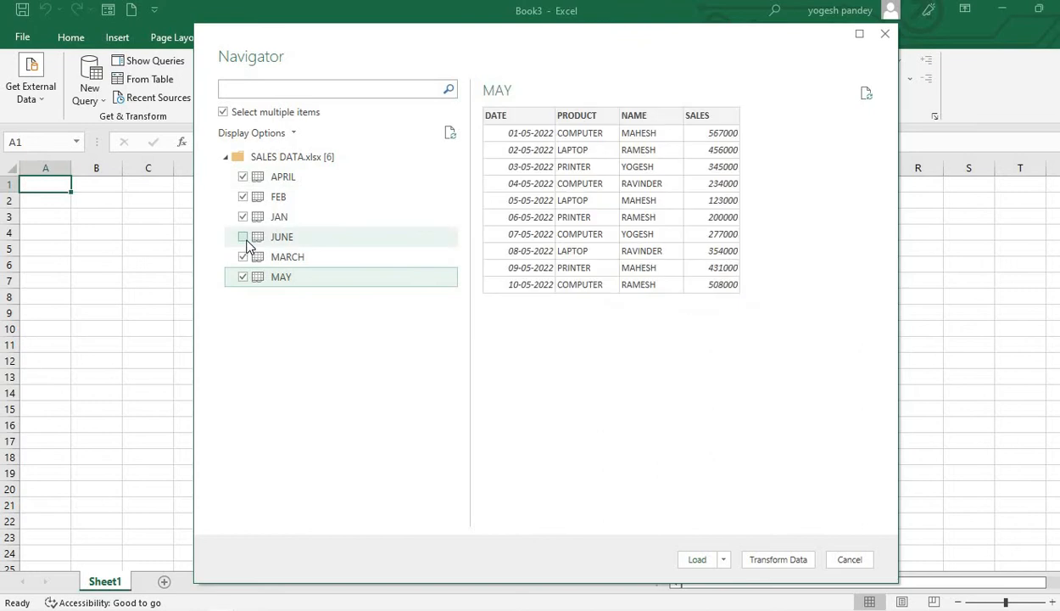
click(244, 237)
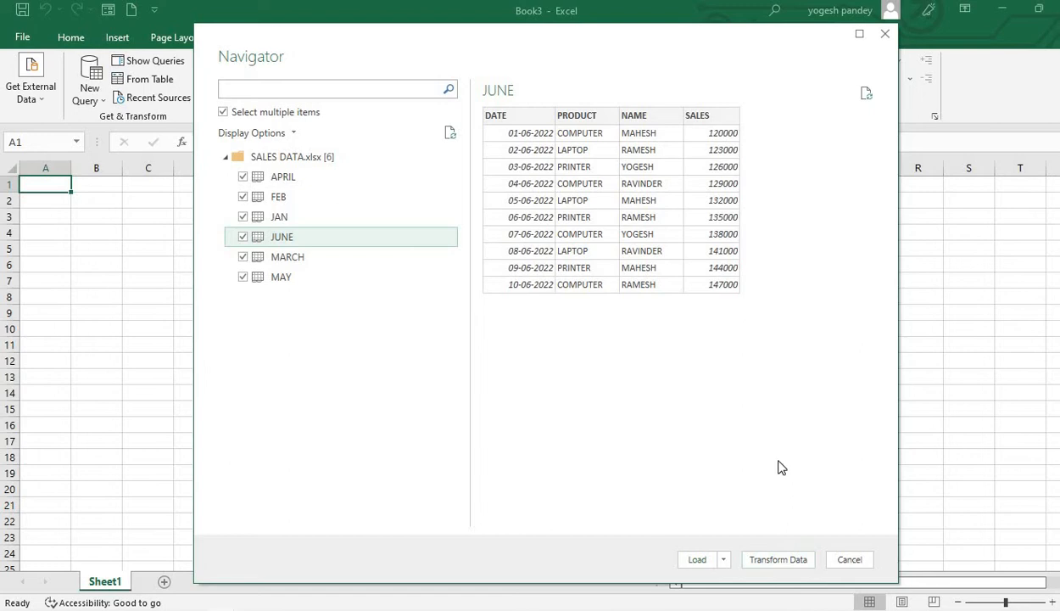
Open the selected monthly sheets for transformation and start appending them as a new query in three-or-more-tables mode
click(773, 561)
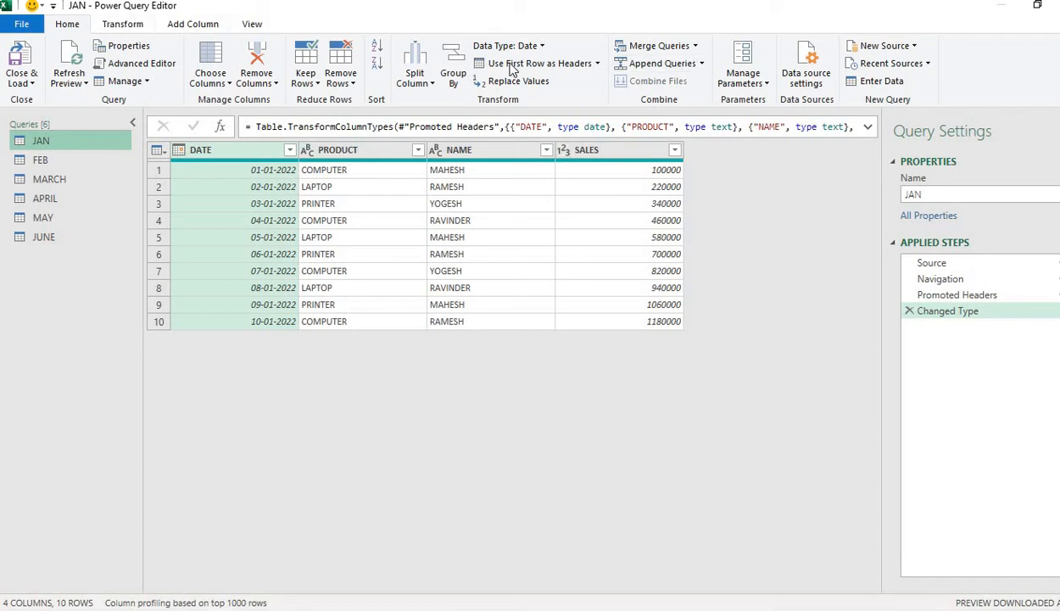
click(702, 66)
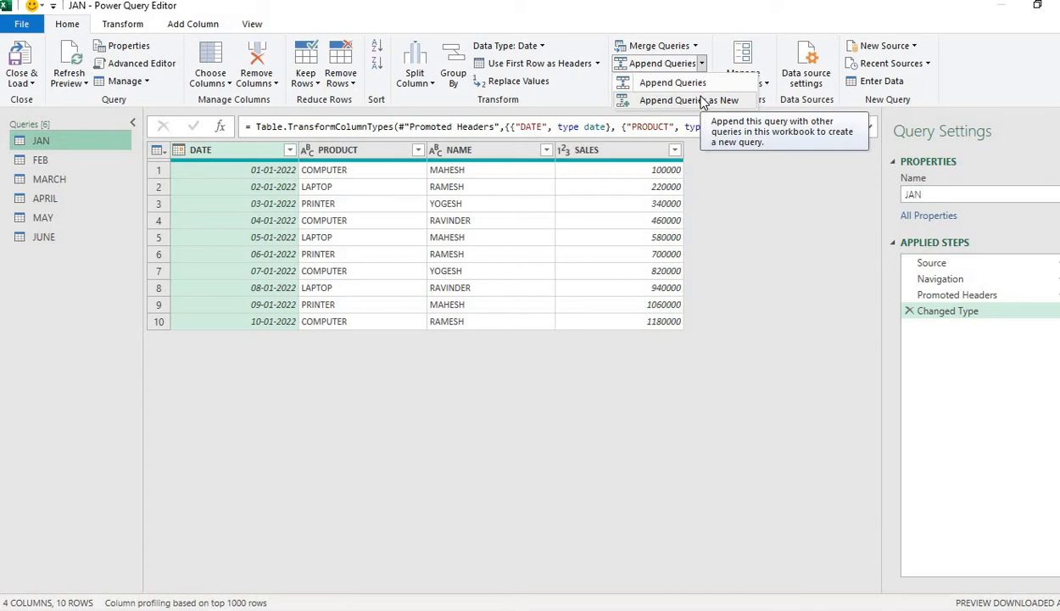
click(704, 102)
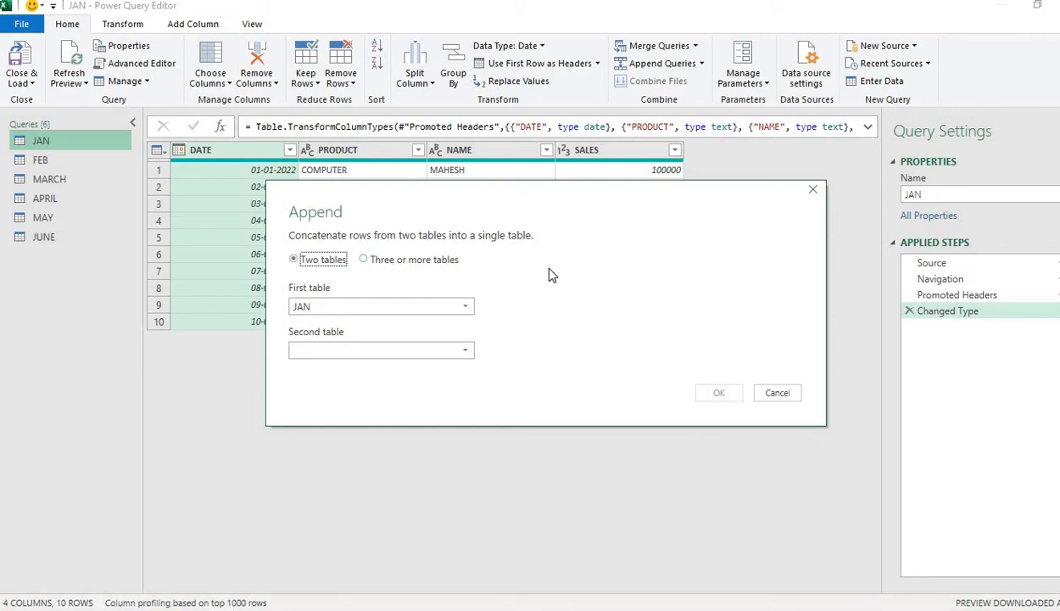
click(365, 260)
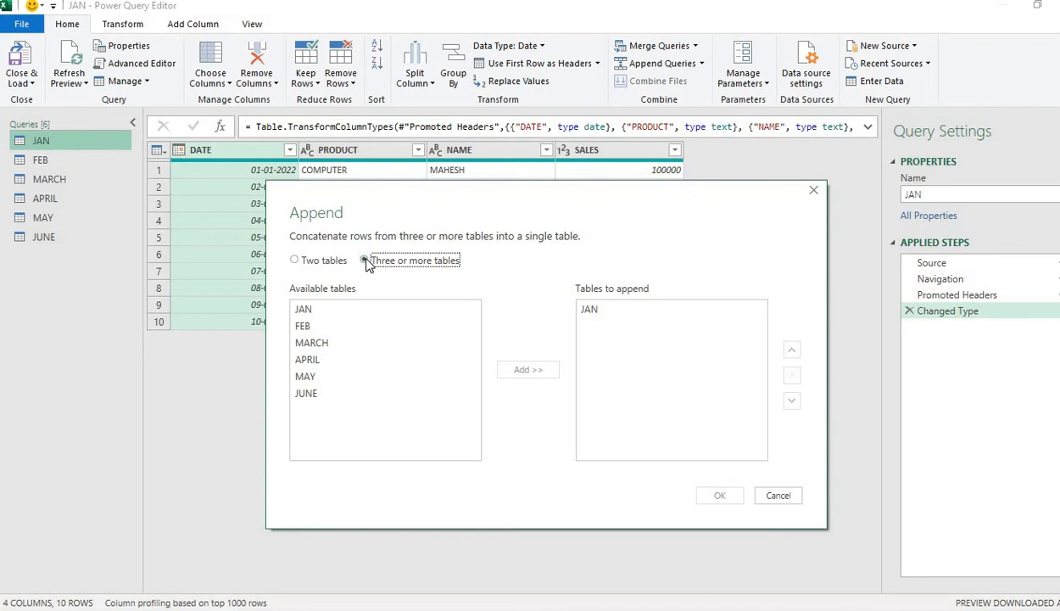
Add the FEB, MARCH and APRIL tables after JAN in the list of tables to append
click(321, 327)
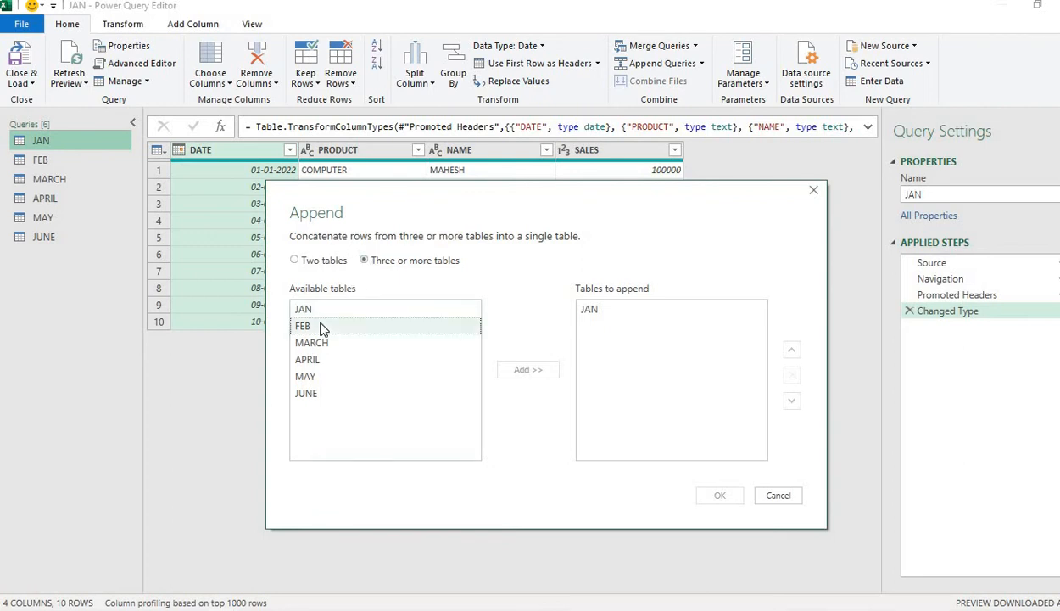
click(518, 369)
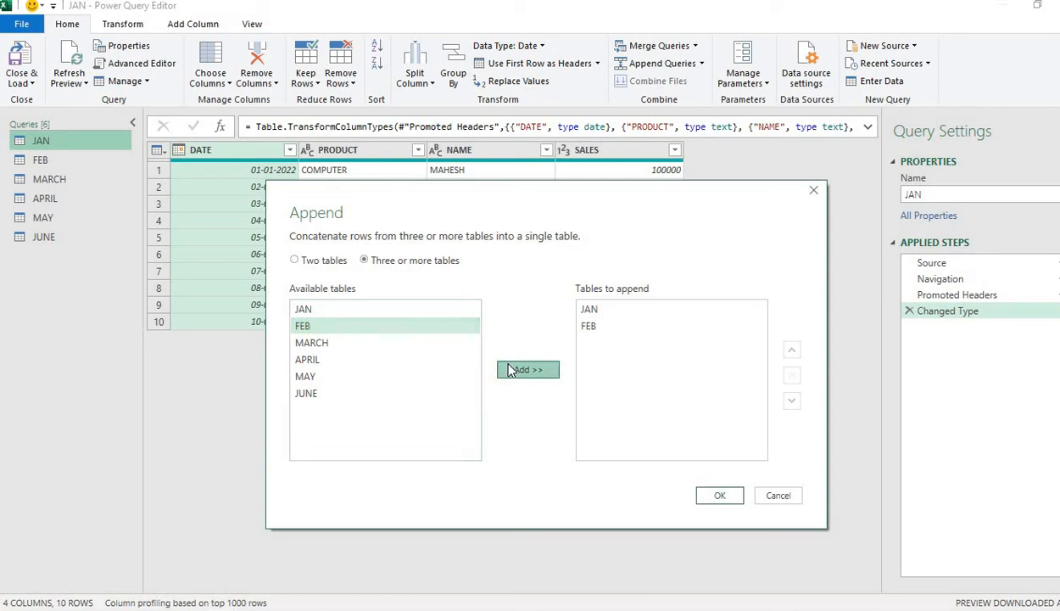
click(339, 343)
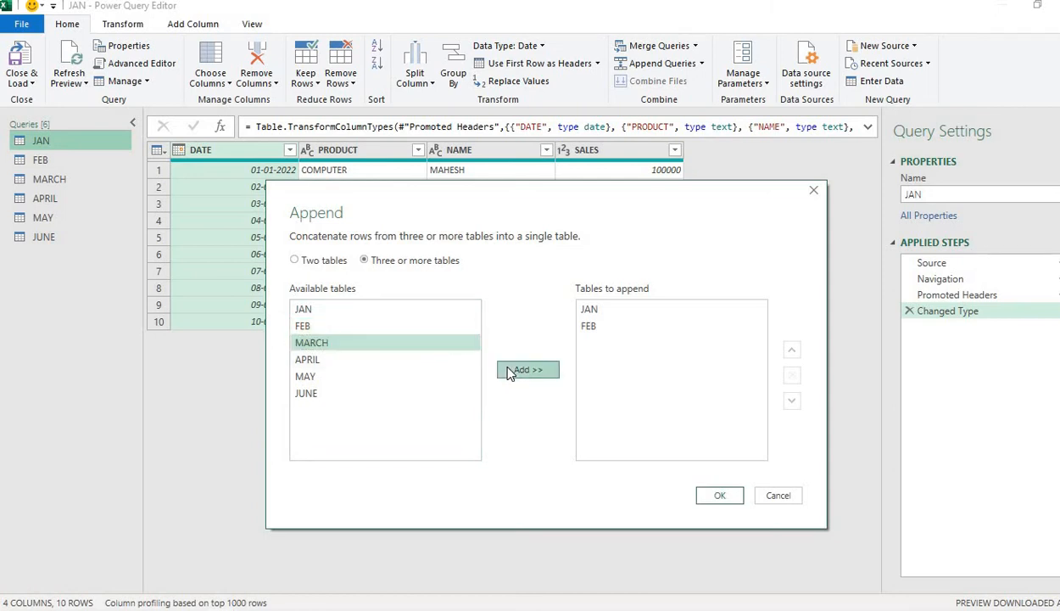
click(507, 375)
click(358, 359)
click(508, 374)
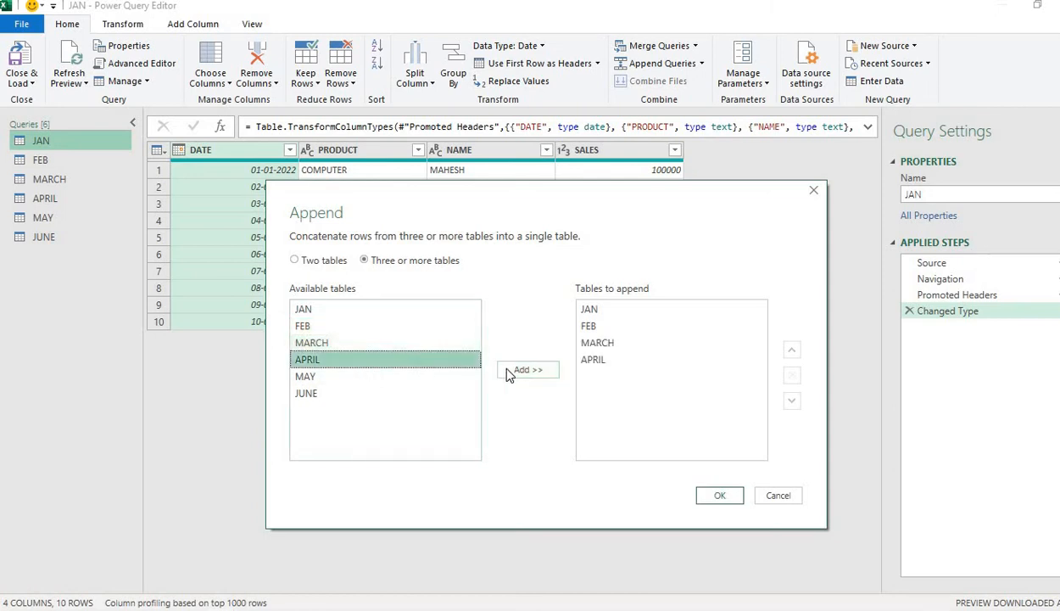
click(509, 372)
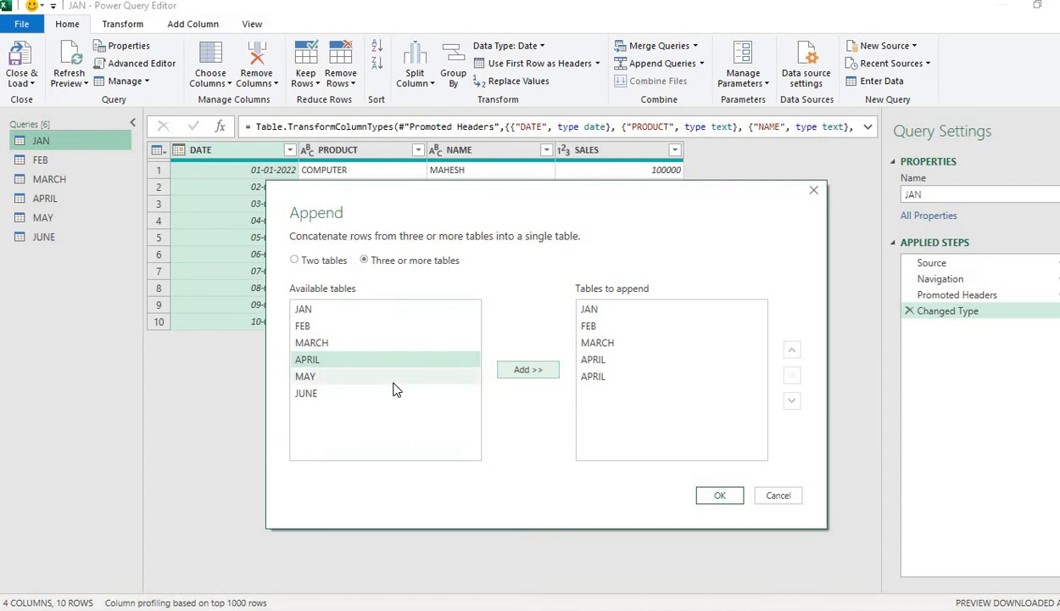
click(600, 380)
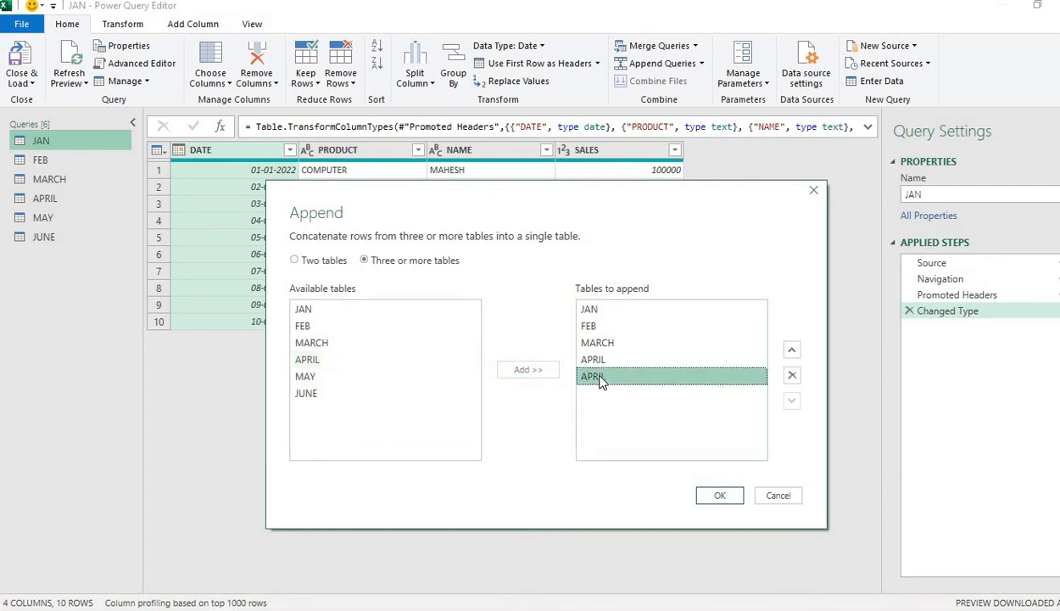
key(Delete)
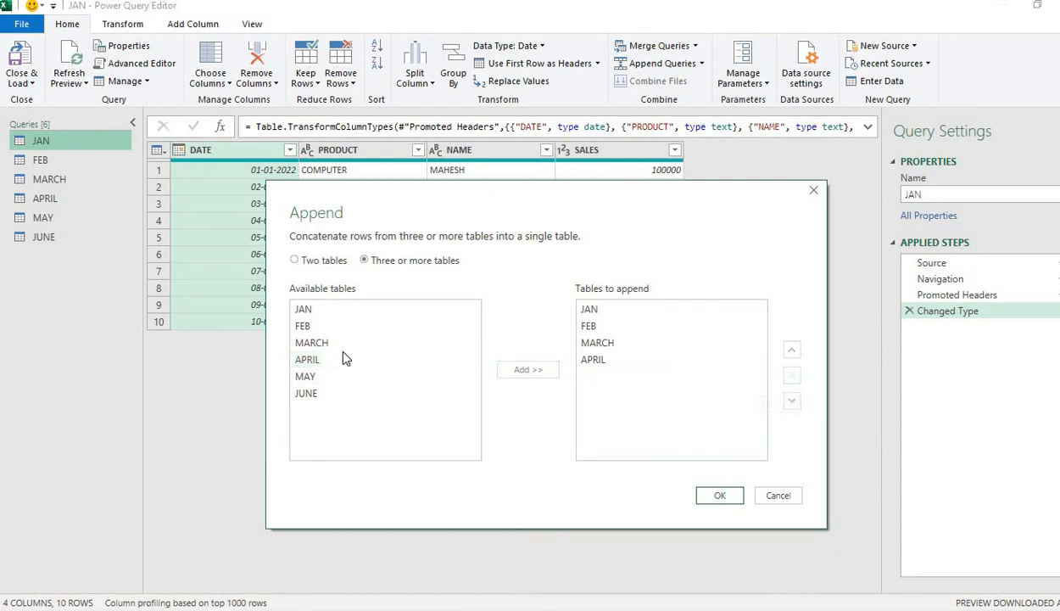
Add the MAY and JUNE tables to the append list and create the combined query
click(344, 375)
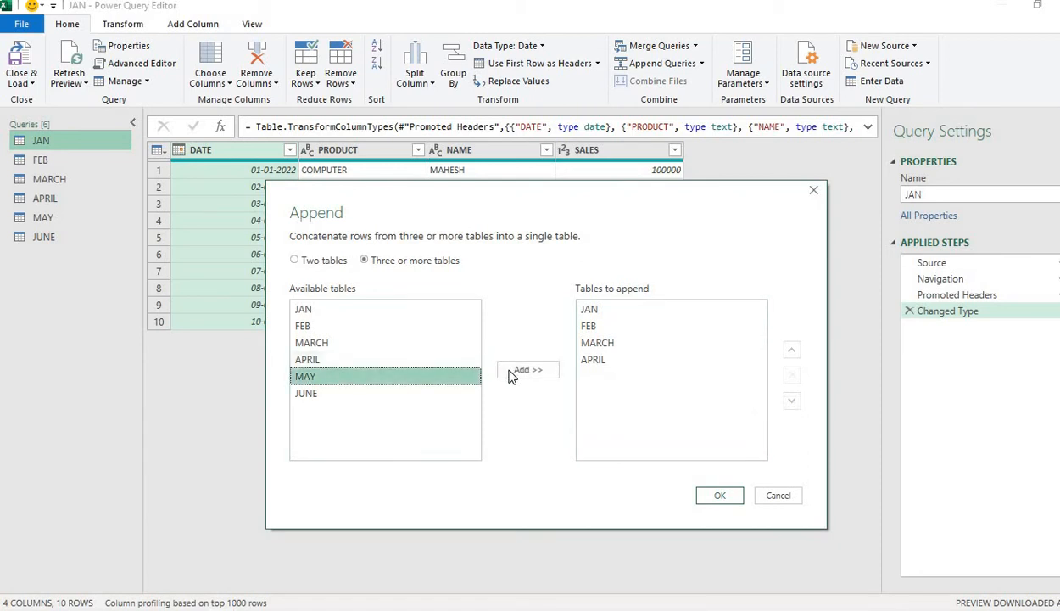
click(519, 371)
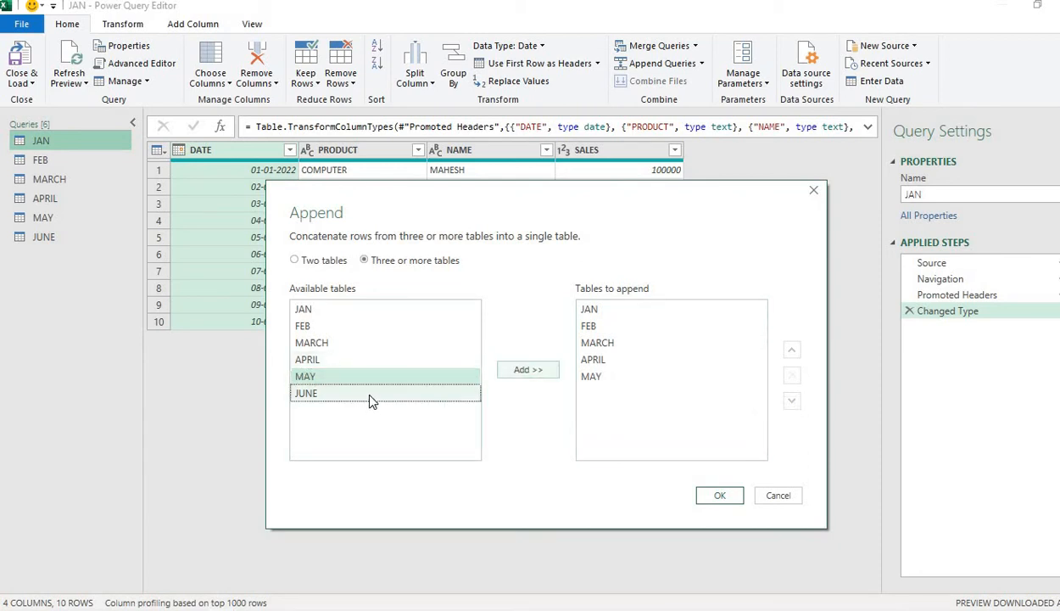
click(372, 394)
click(515, 373)
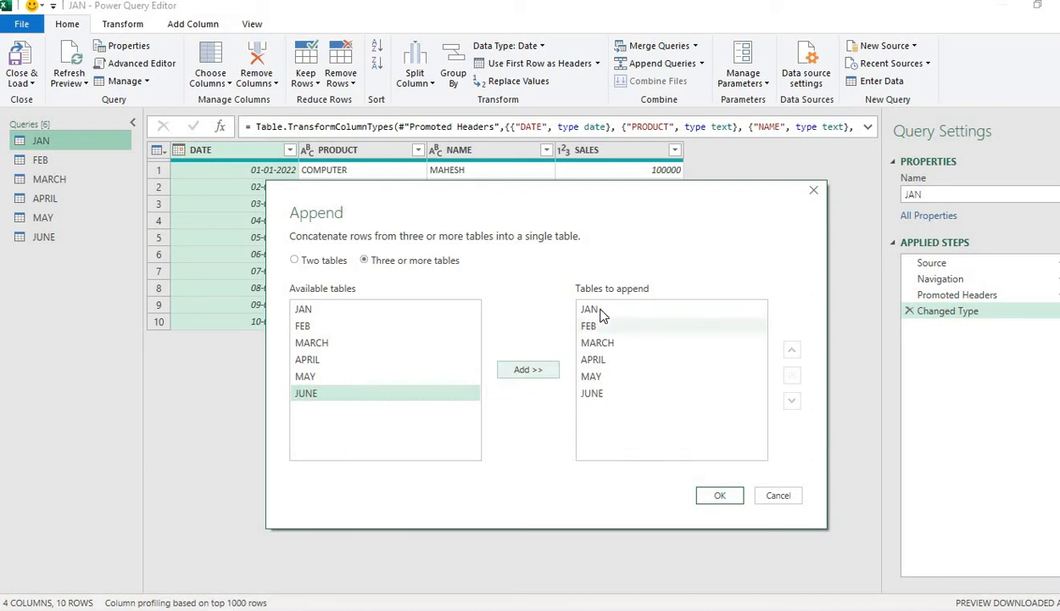
click(718, 500)
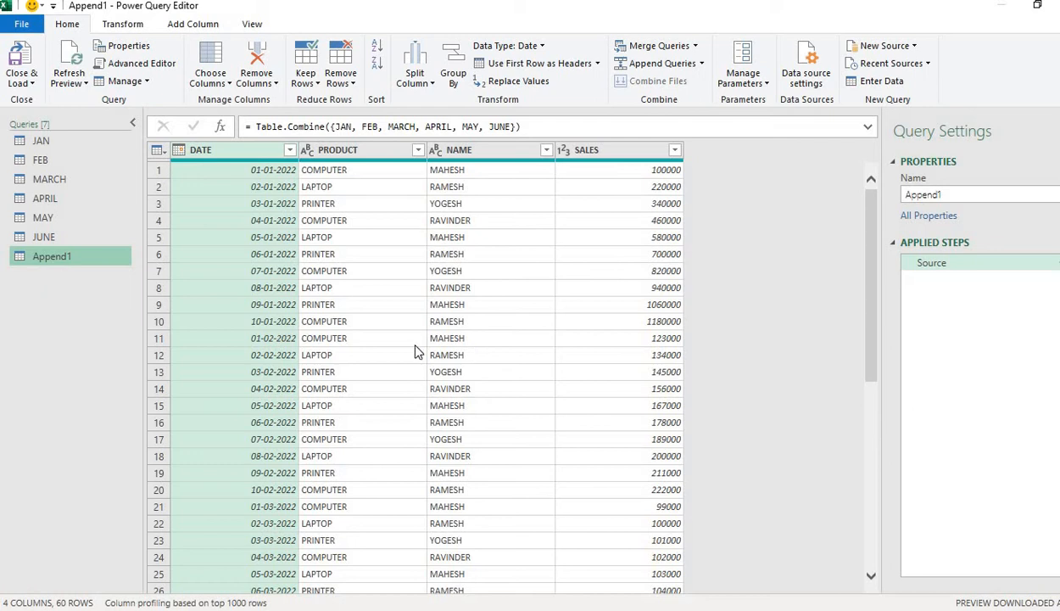
Close the query editor and load all the queries as connections only
click(37, 88)
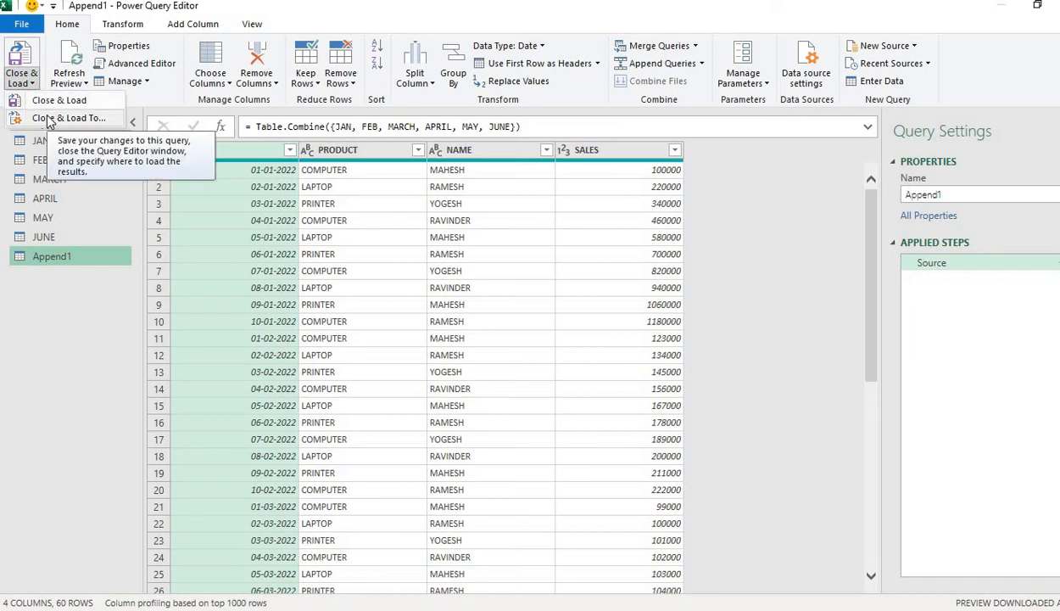
click(49, 120)
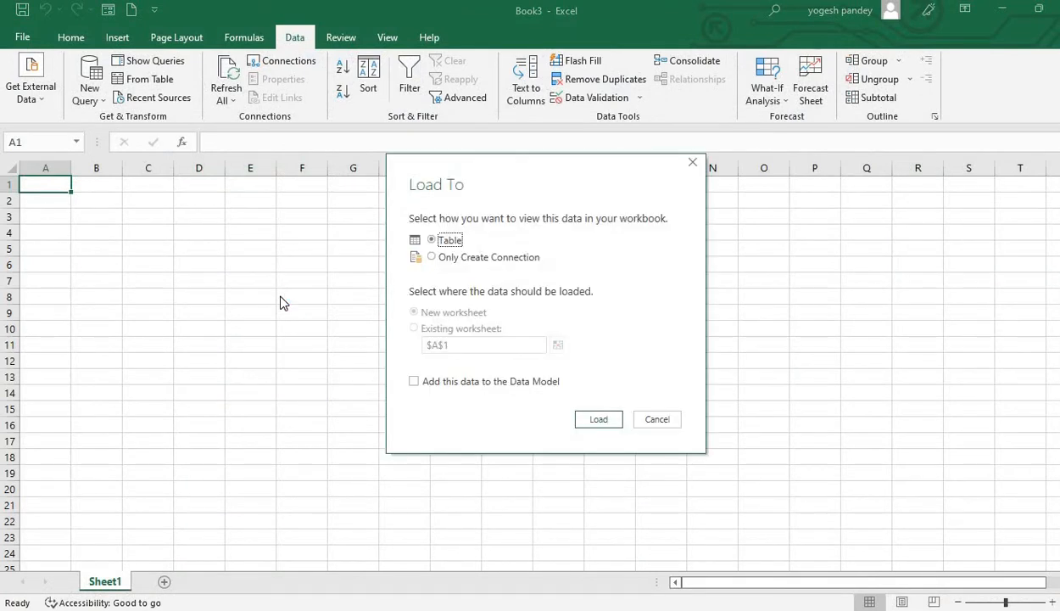
click(432, 258)
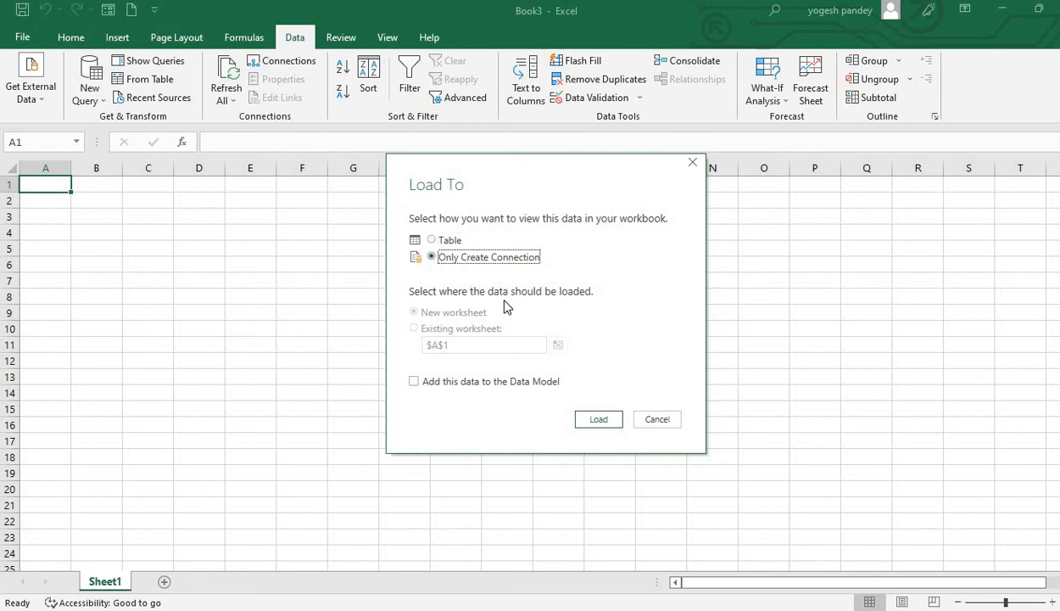
click(598, 419)
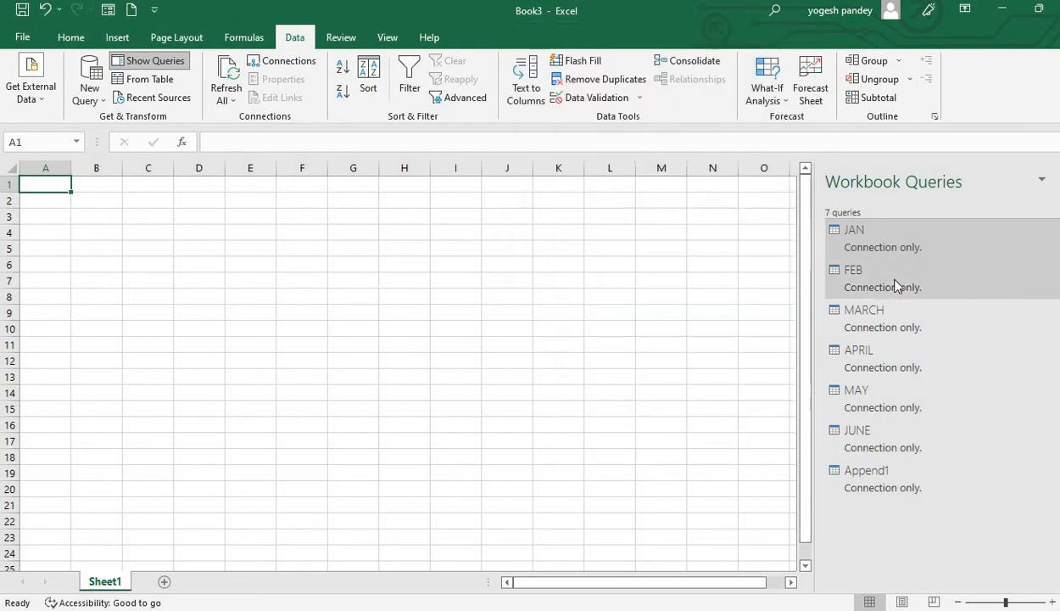
Change the Append1 query's load destination to a table in a new worksheet
mouse_move(894, 280)
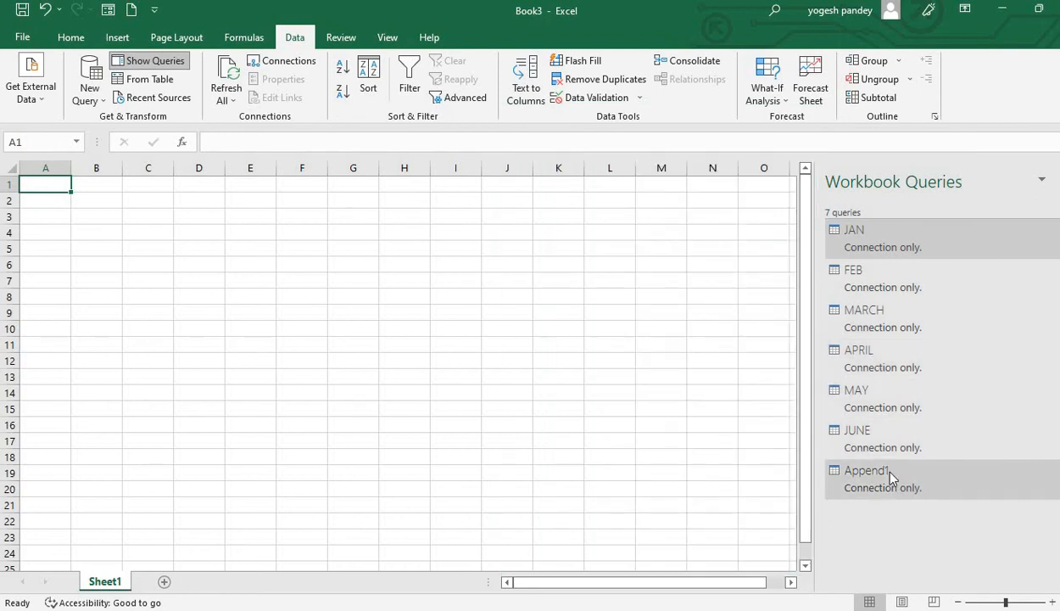
mouse_move(890, 477)
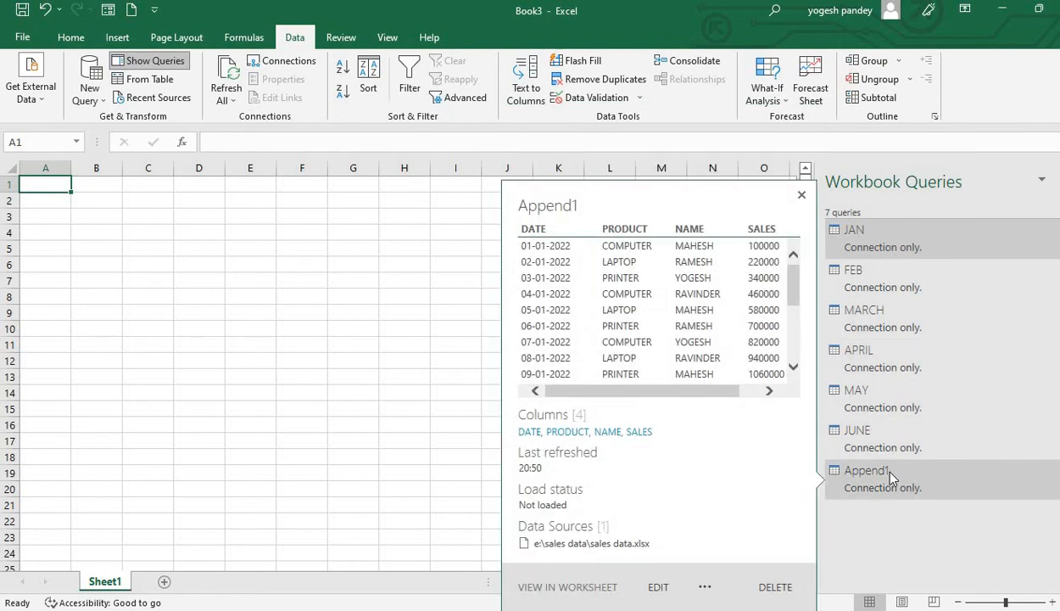
right_click(891, 477)
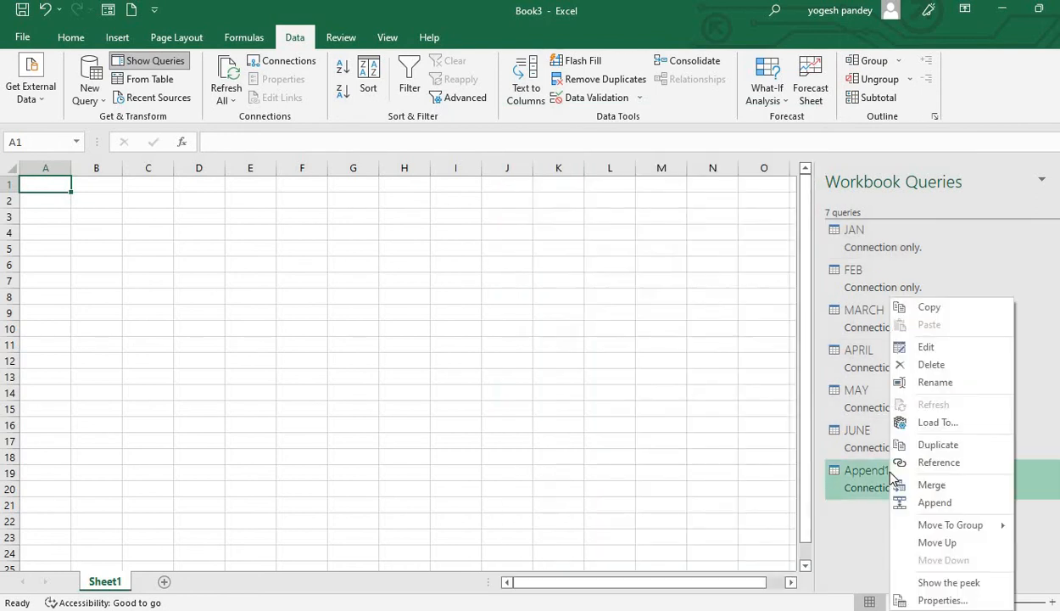
click(921, 423)
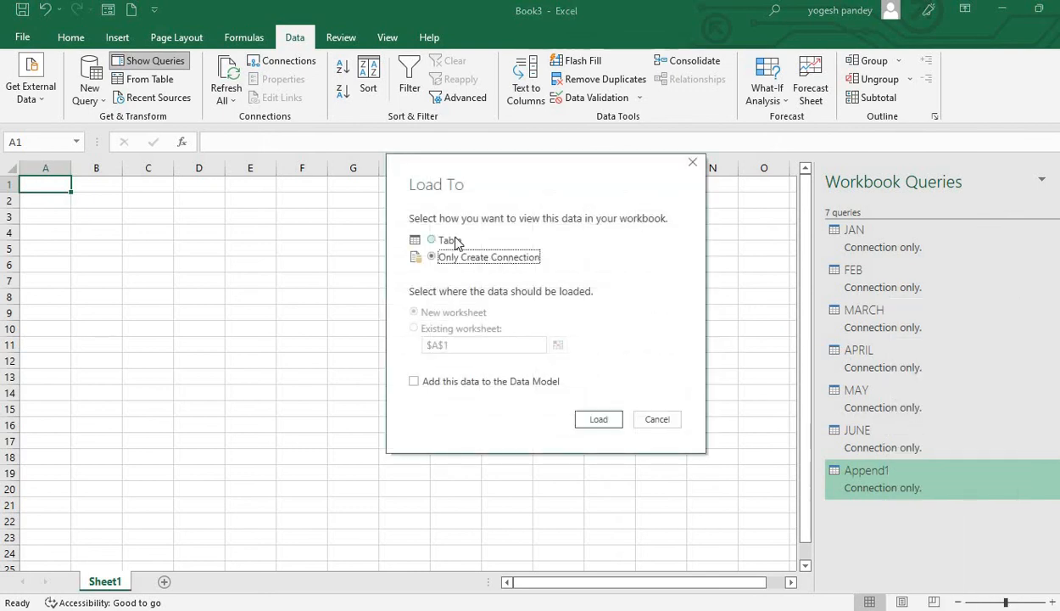
click(454, 242)
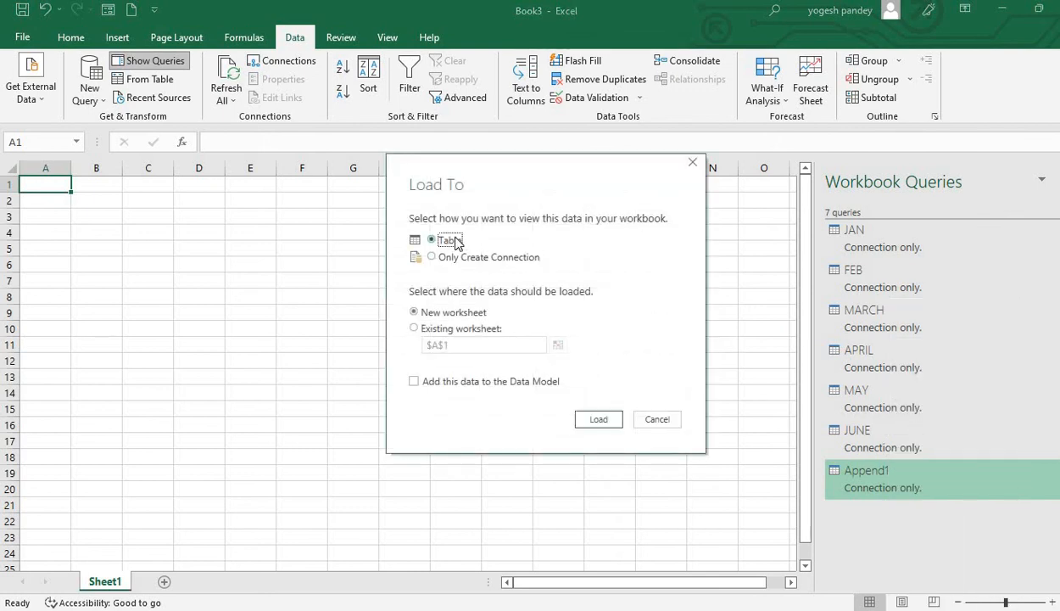
click(593, 419)
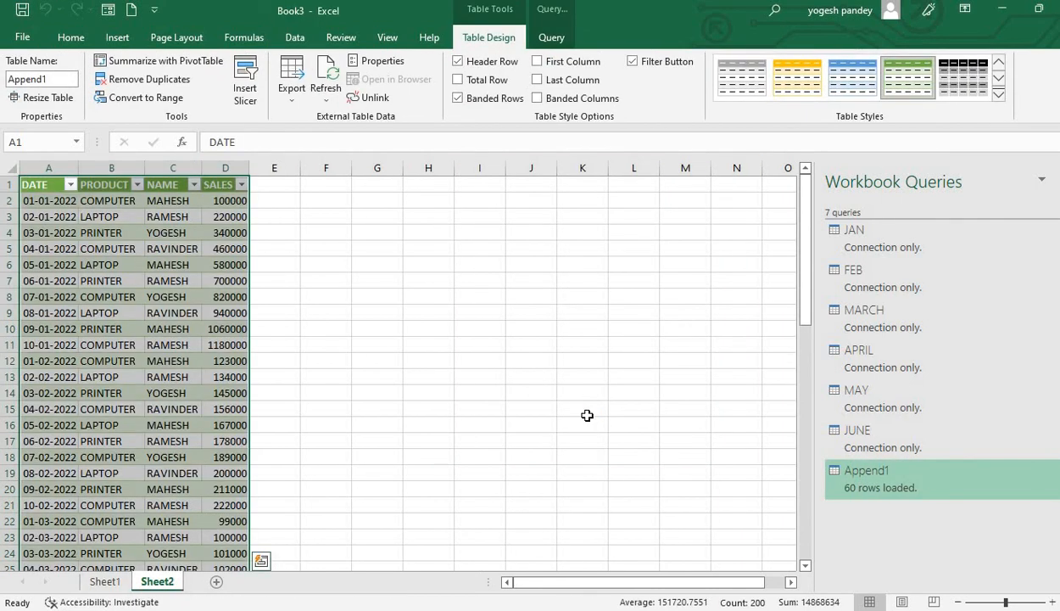
Look through the combined sales table on Sheet2 to check the rows from all the months
click(431, 330)
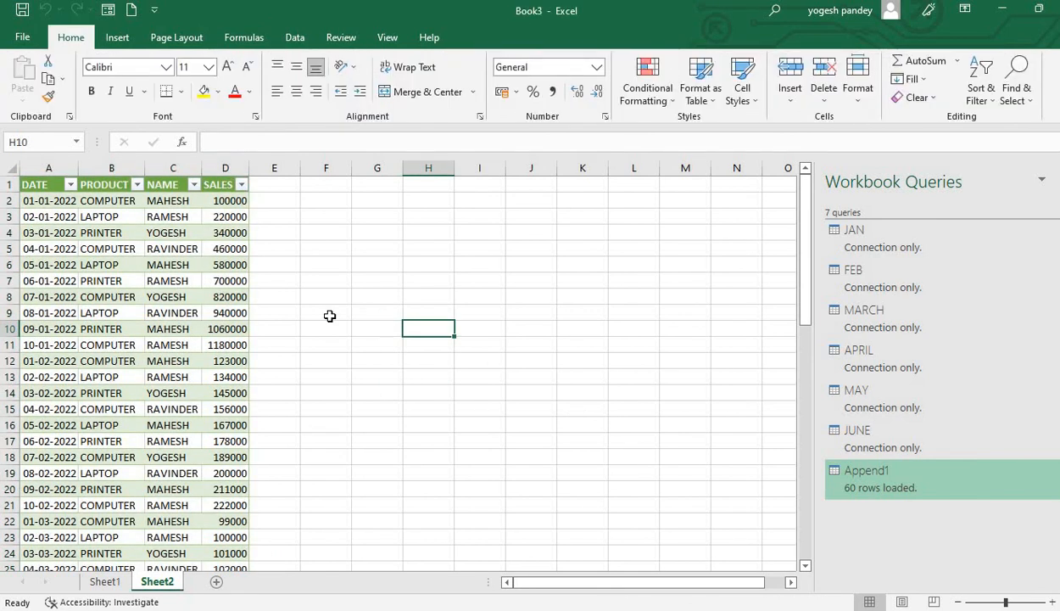
click(330, 315)
click(308, 363)
click(297, 456)
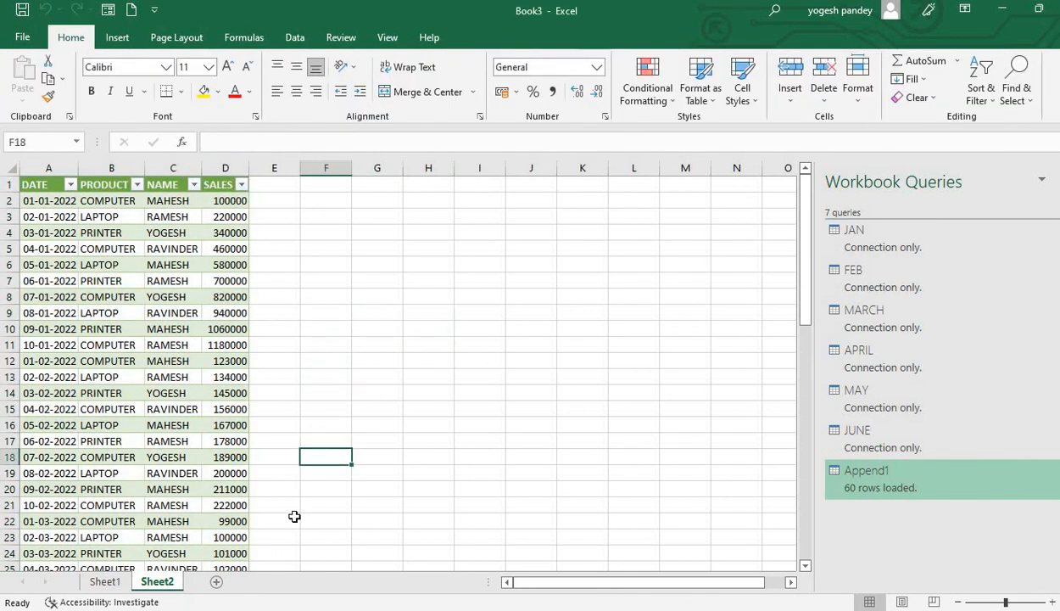
click(294, 516)
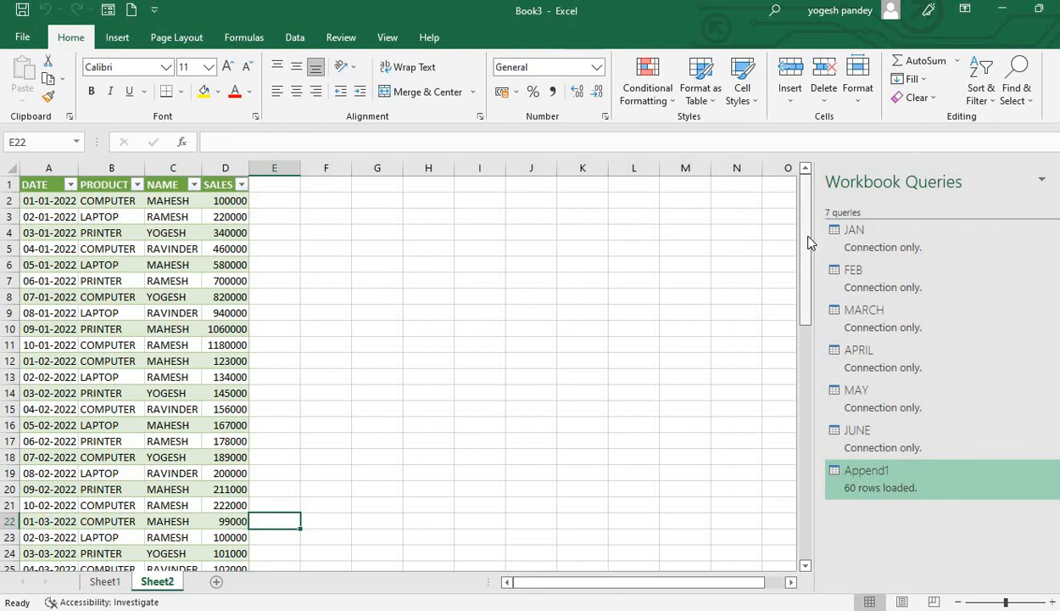
drag(808, 243, 796, 174)
click(479, 297)
click(291, 311)
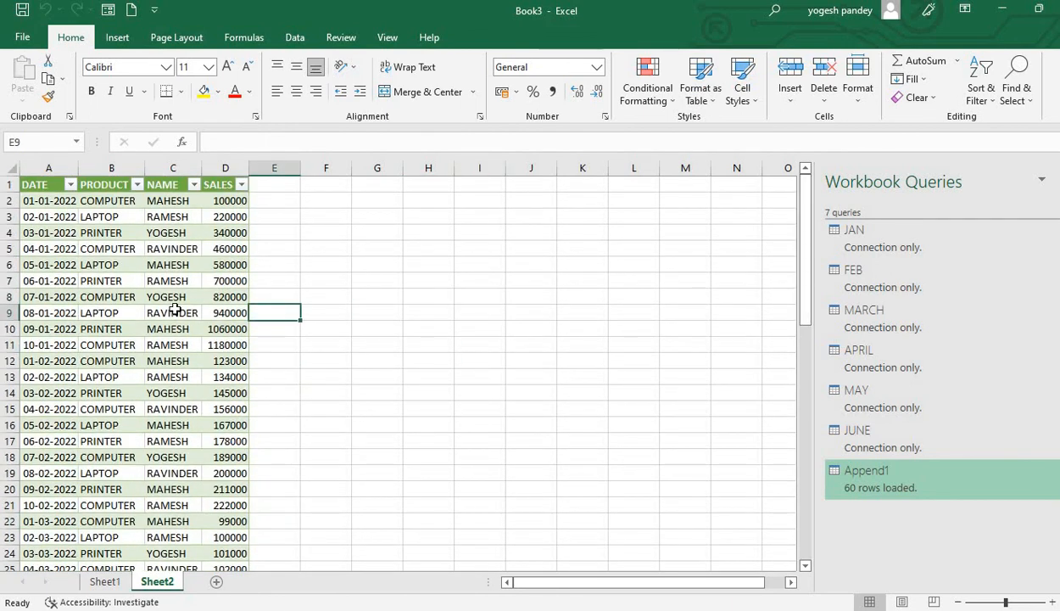
click(174, 309)
click(336, 341)
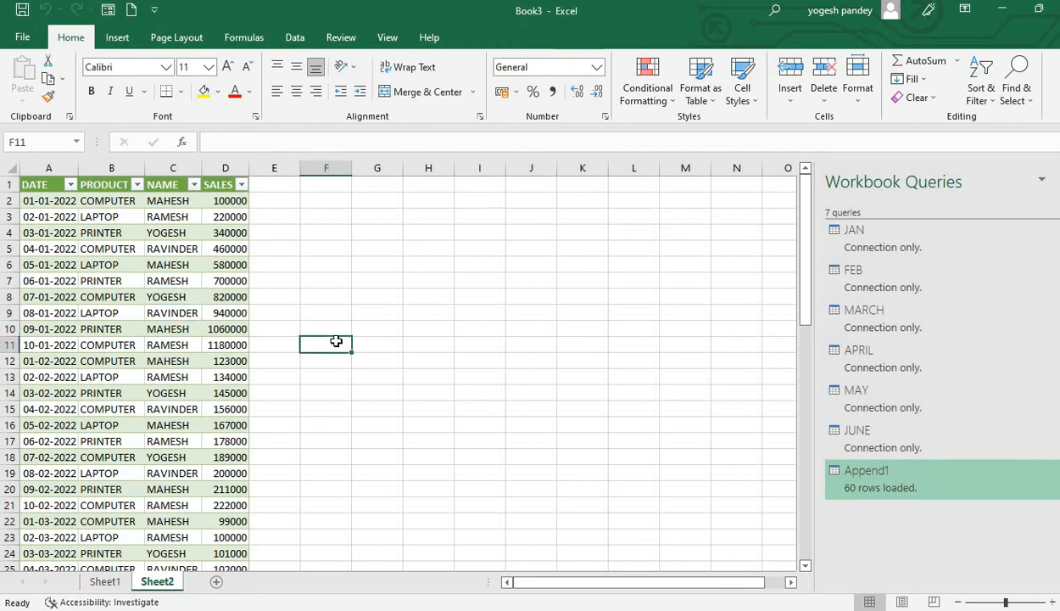